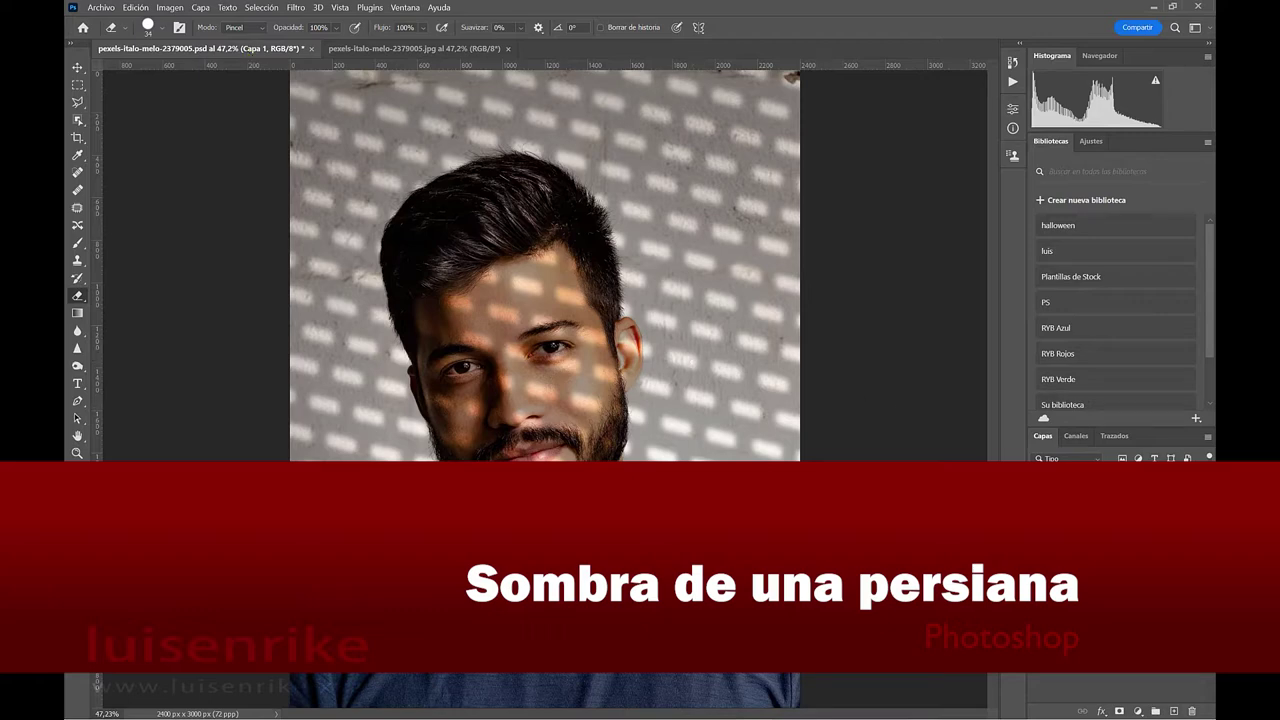
Step: Compare the portrait with and without the blind shadow by toggling the visibility of layer Capa 1
click(1038, 521)
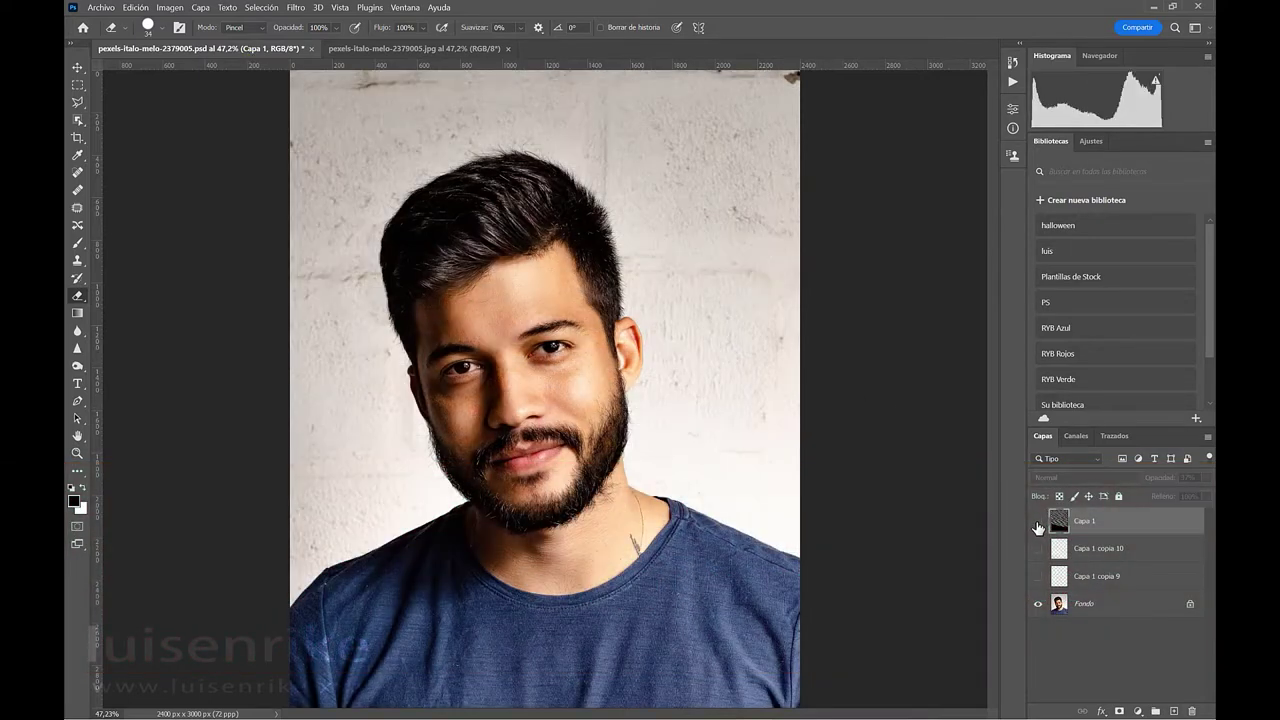
click(1038, 521)
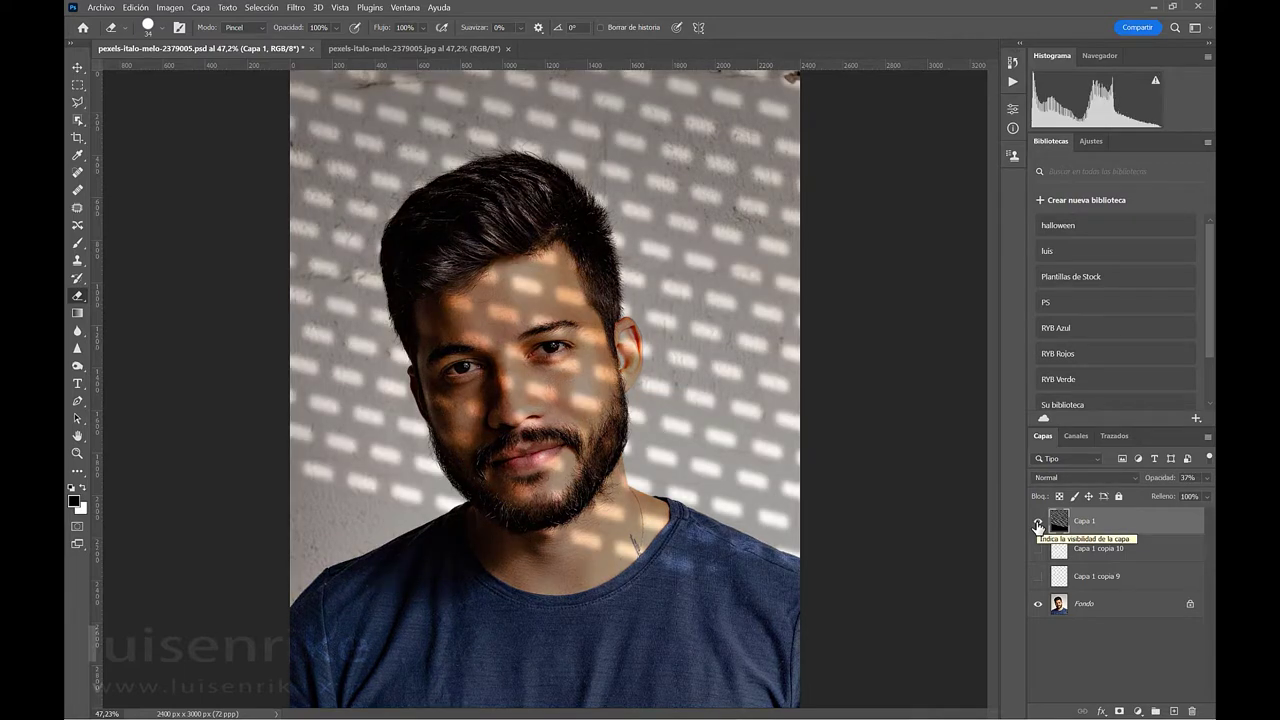
click(1038, 522)
click(1038, 522)
click(1038, 522)
click(1038, 522)
click(1038, 522)
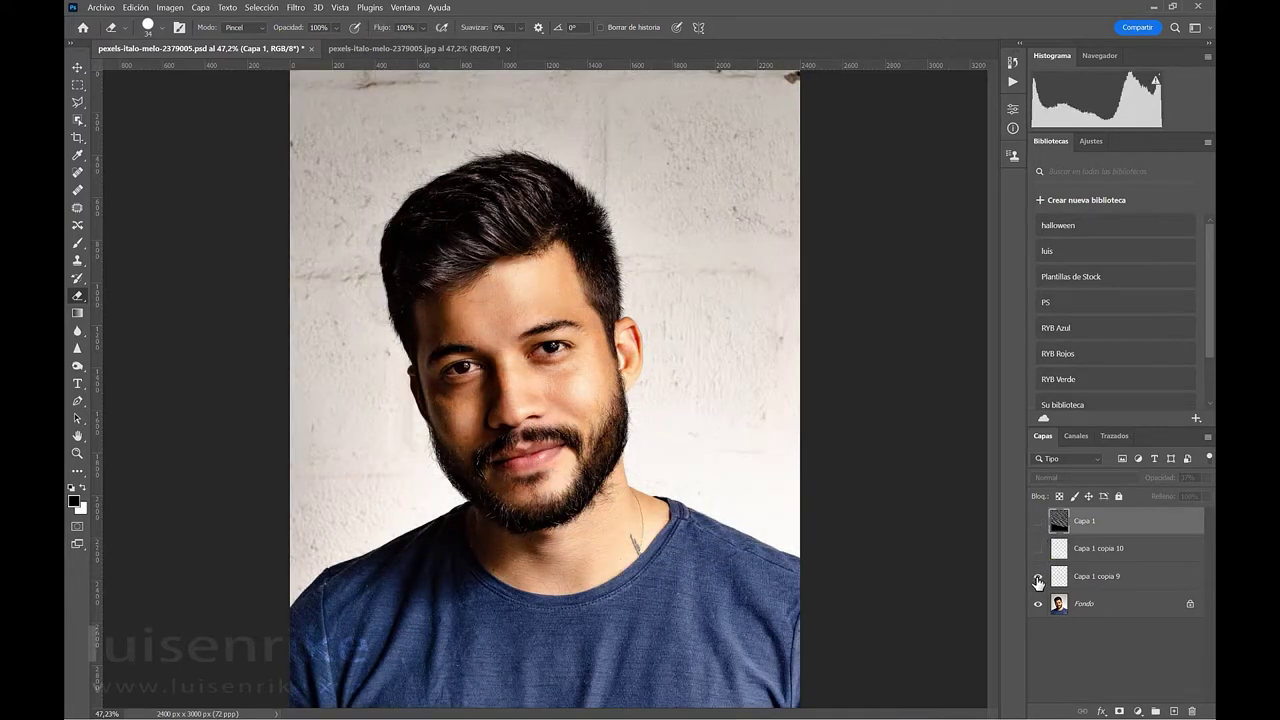
Step: Examine the straight pattern on Capa 1 copia 9 and the tilted one on Capa 1 copia 10, and show Capa 1 again
click(1038, 577)
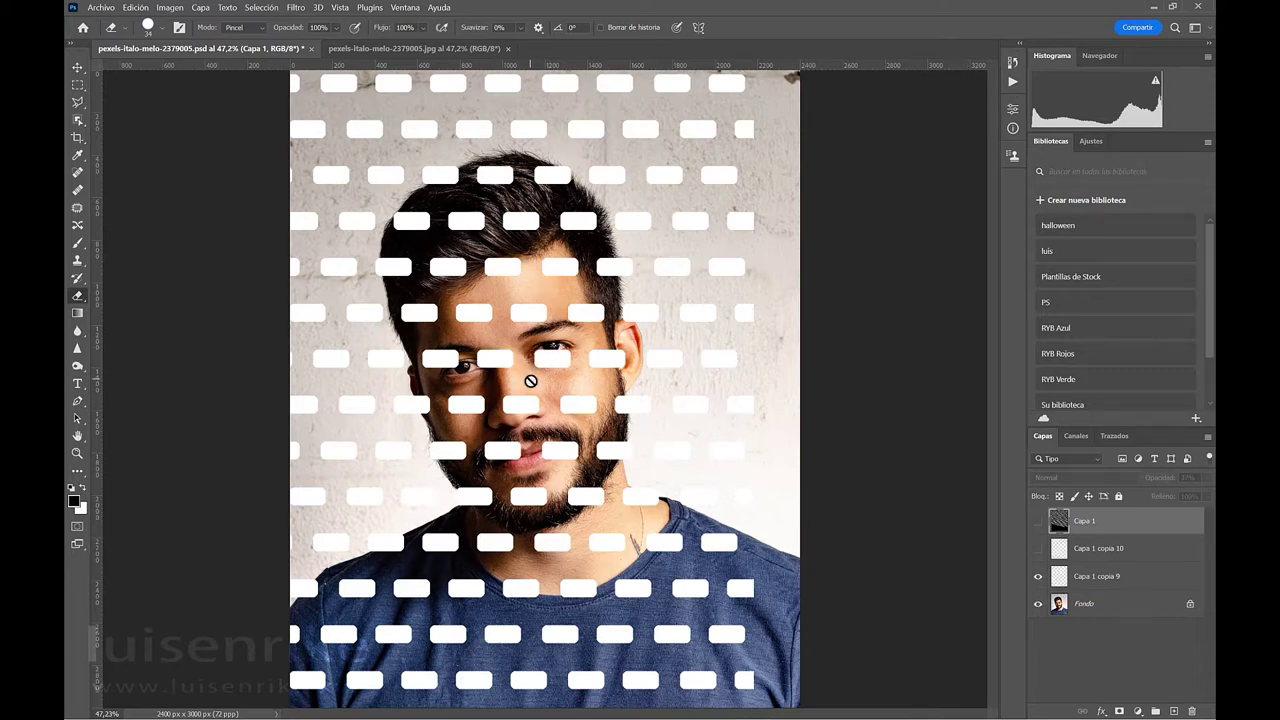
click(1039, 577)
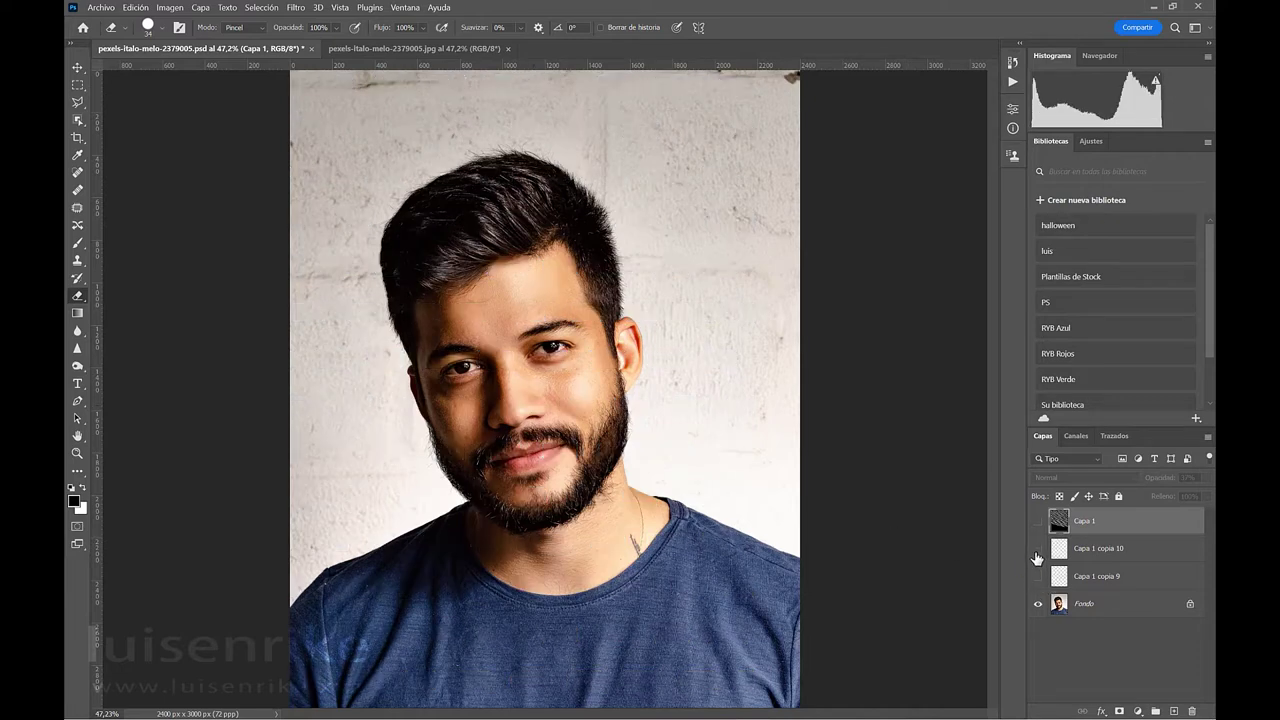
click(1037, 549)
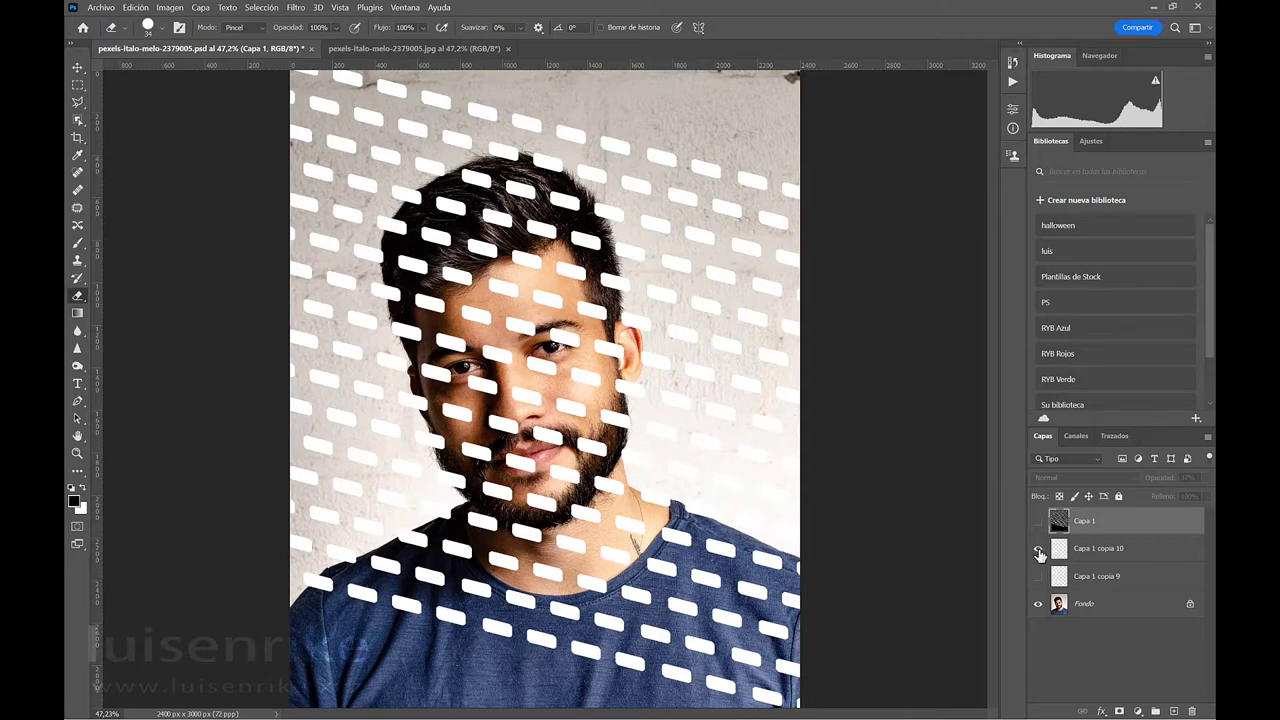
click(1037, 549)
click(1037, 520)
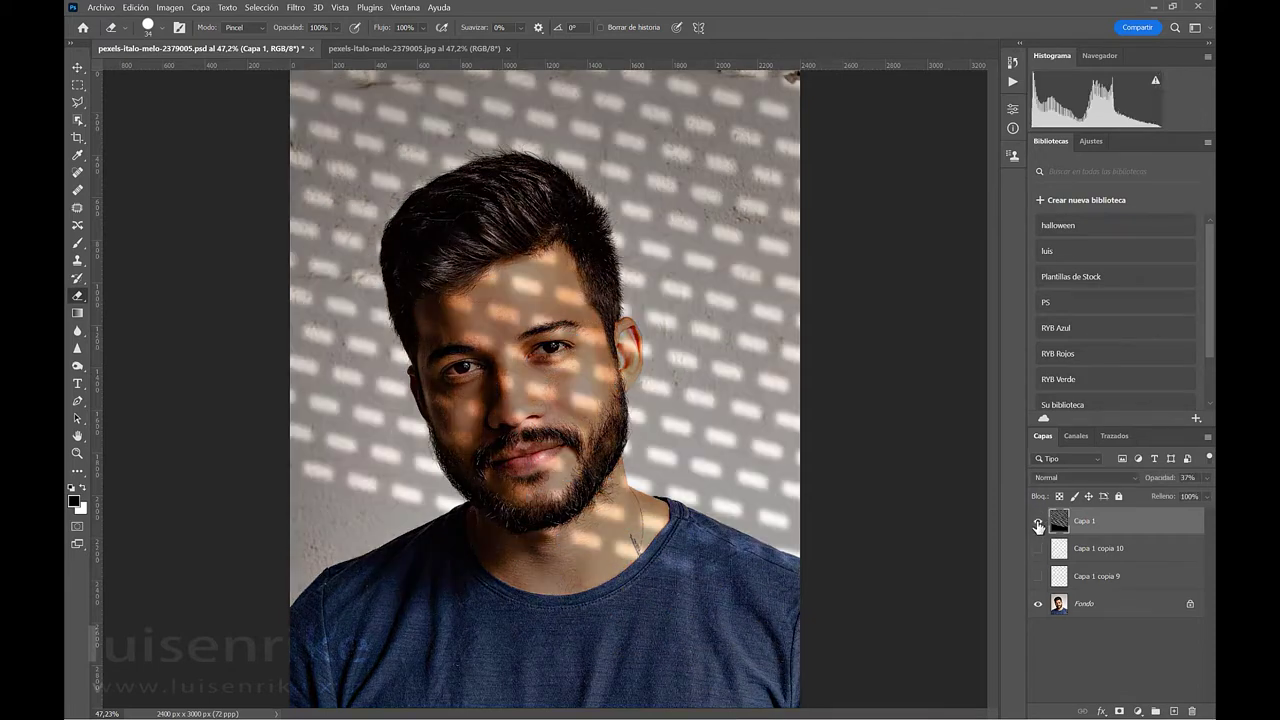
Step: Inspect Capa 1 at 100% opacity with the background hidden, and restore the background's visibility and the 37% opacity
click(1038, 605)
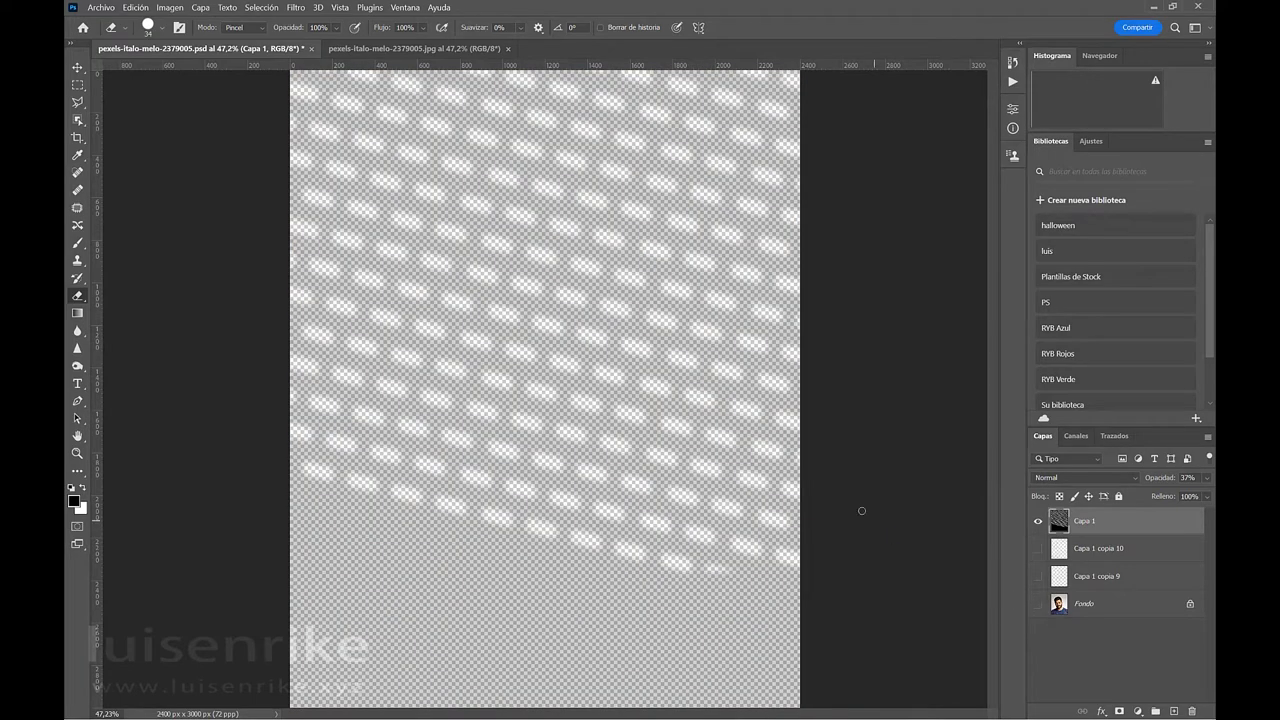
click(1207, 478)
drag(1207, 495, 1211, 496)
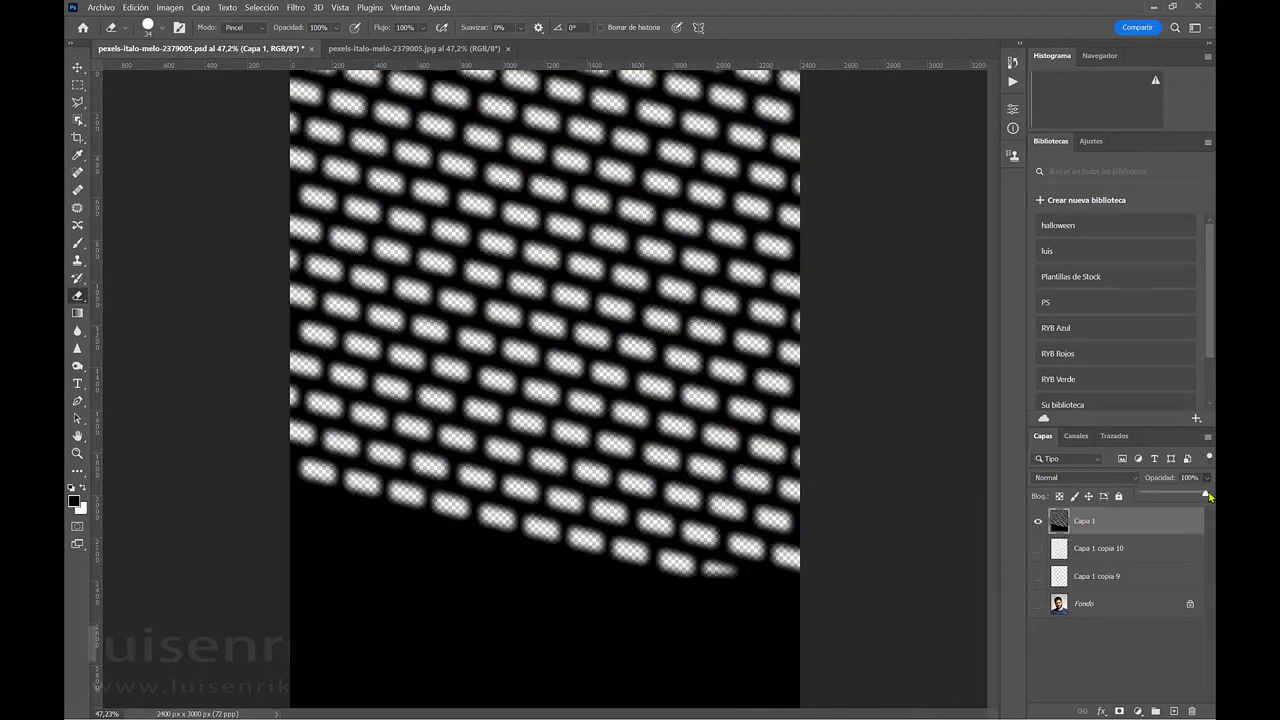
click(1038, 605)
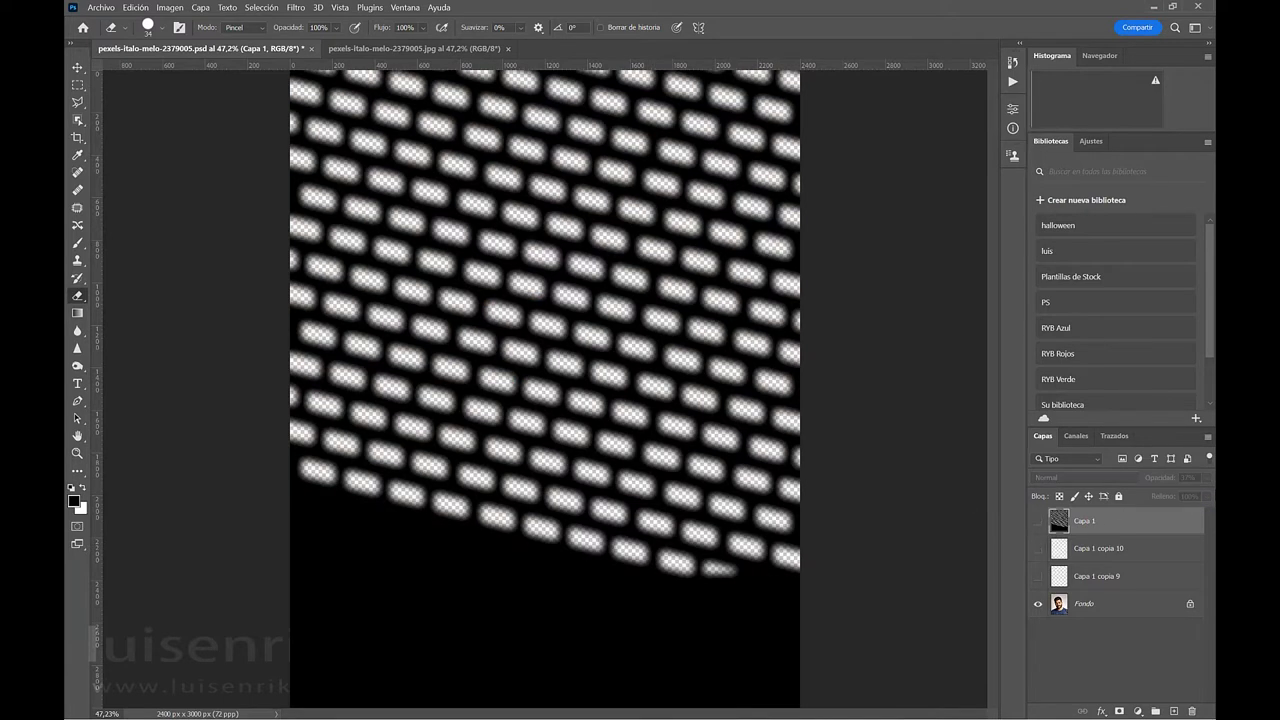
click(1037, 604)
drag(1160, 478, 1140, 478)
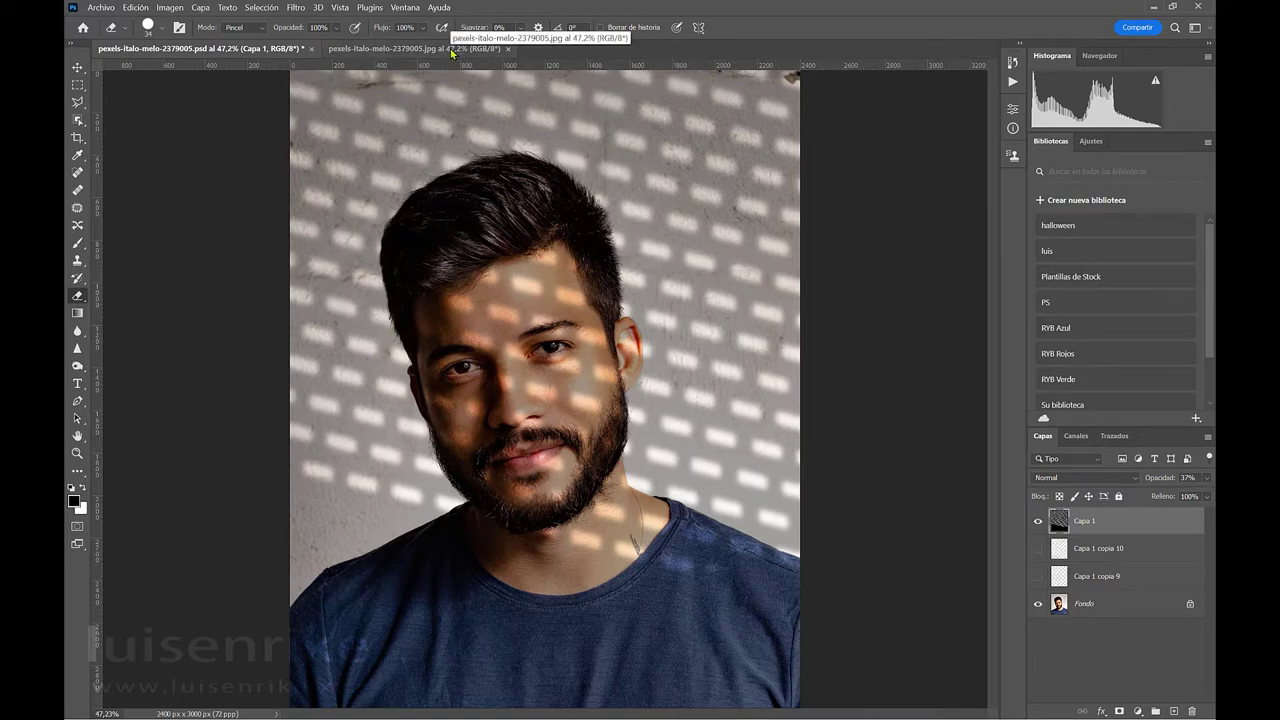
Step: In the original JPG document, add a new layer and make a small rectangular selection on the wall near the man's shoulder
click(452, 50)
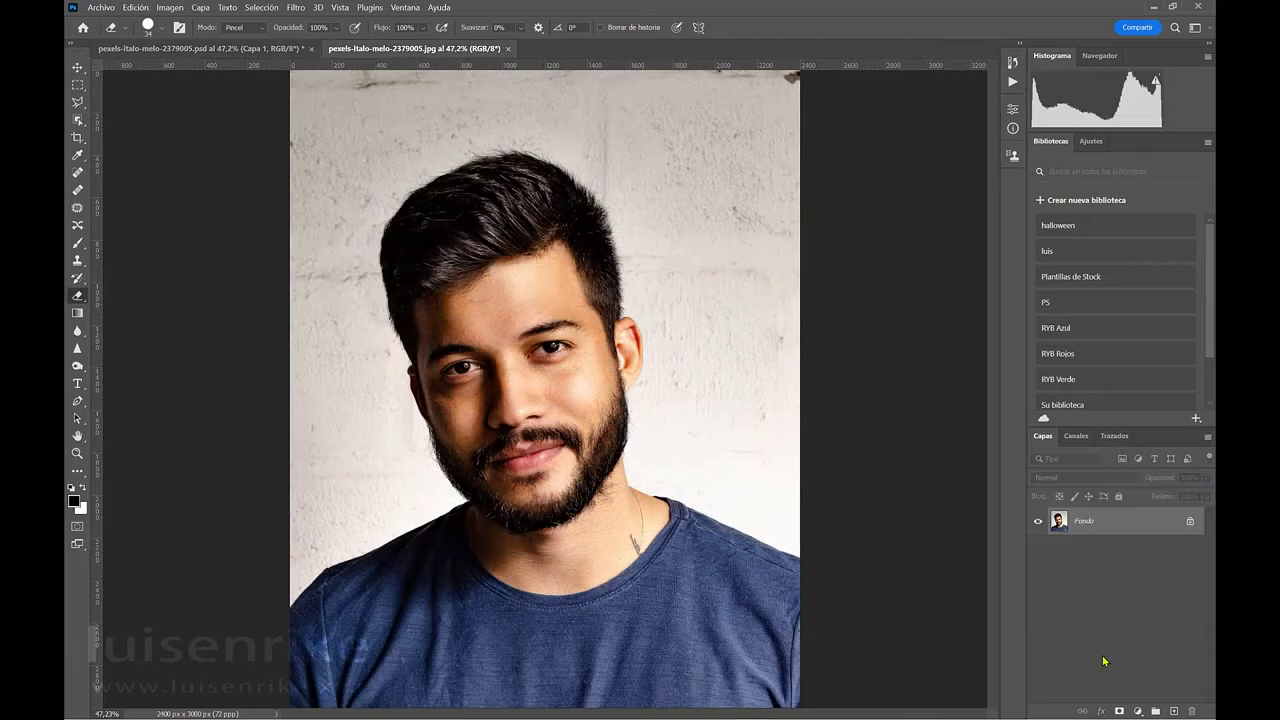
click(1174, 711)
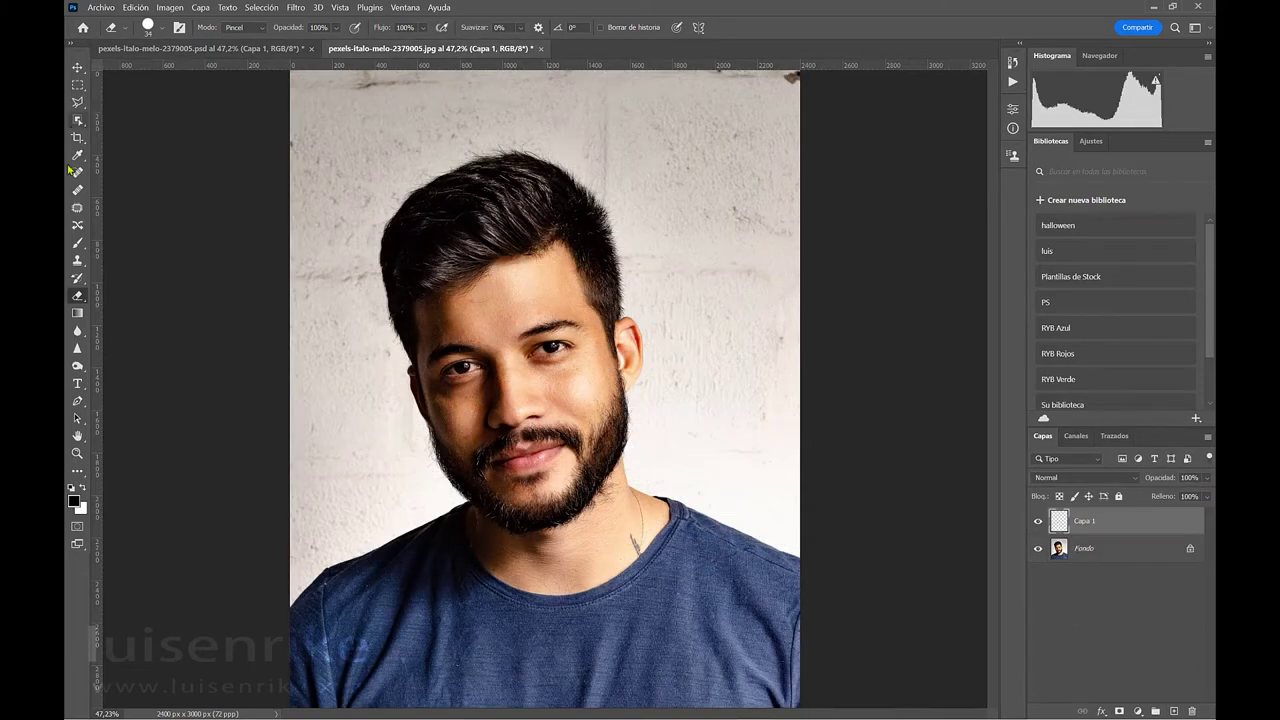
click(78, 86)
click(142, 86)
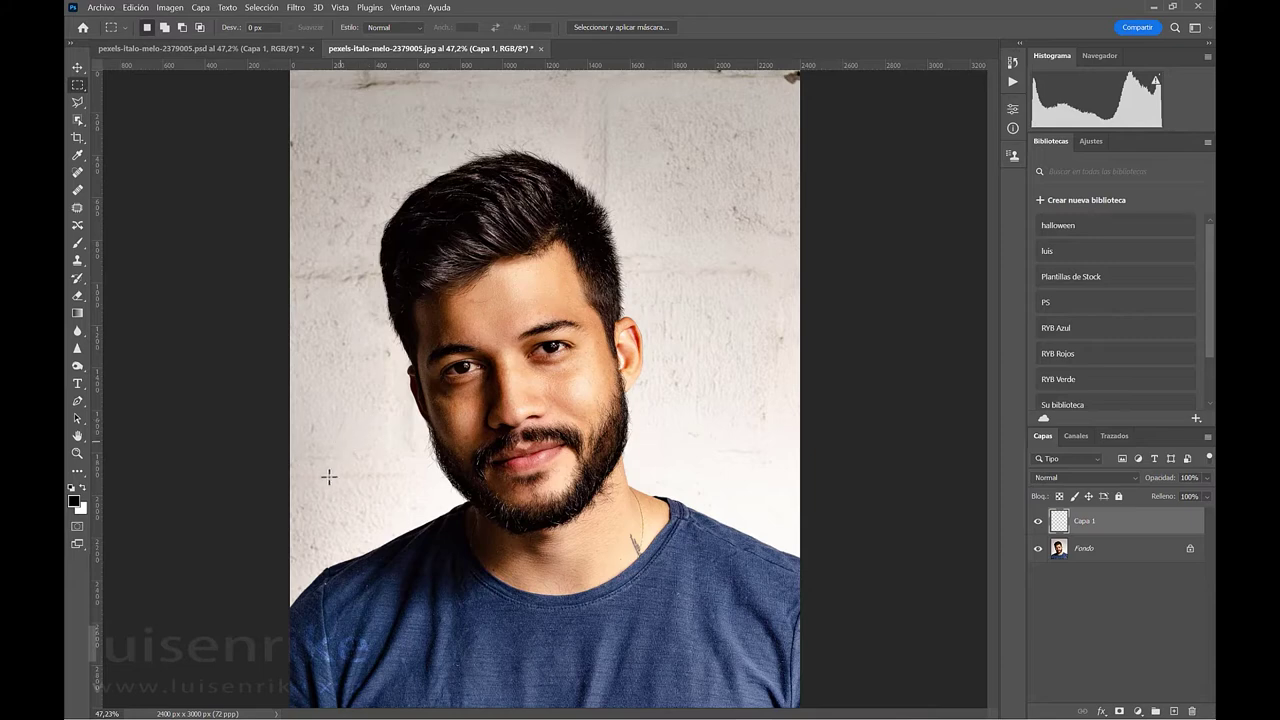
drag(310, 500, 348, 521)
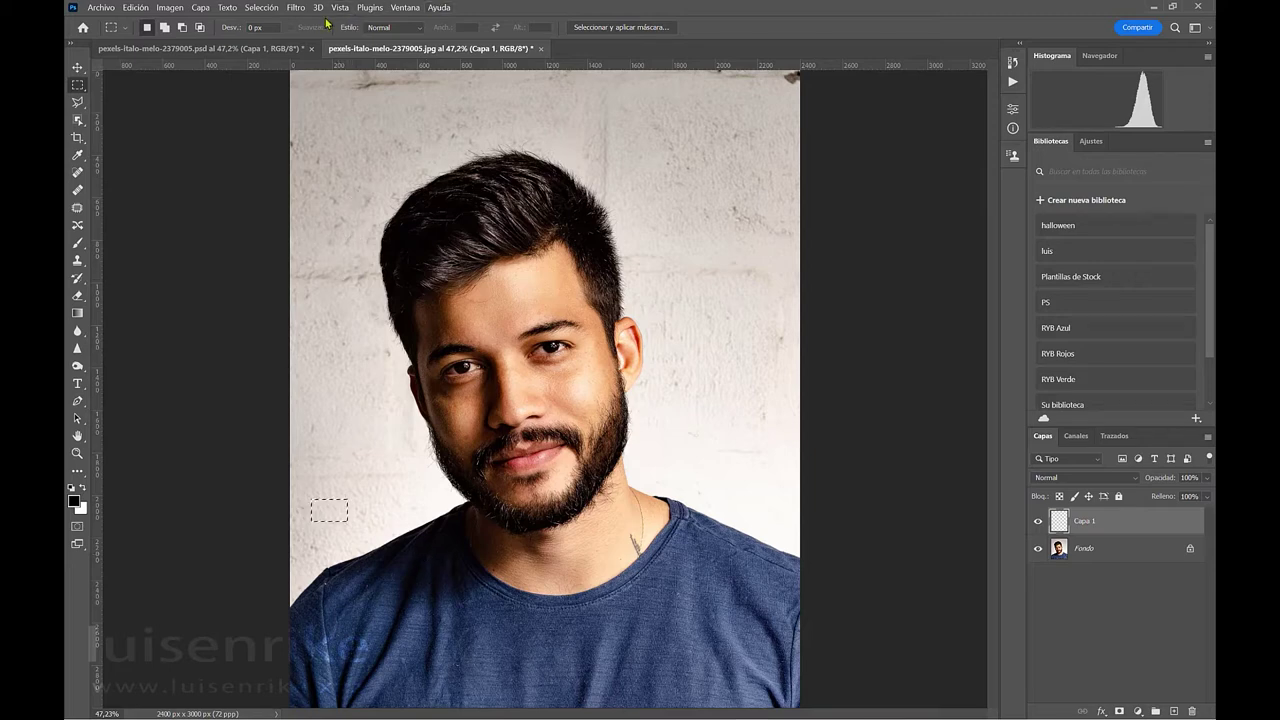
Step: Smooth the rectangular selection with a radius of 10 pixels
click(262, 8)
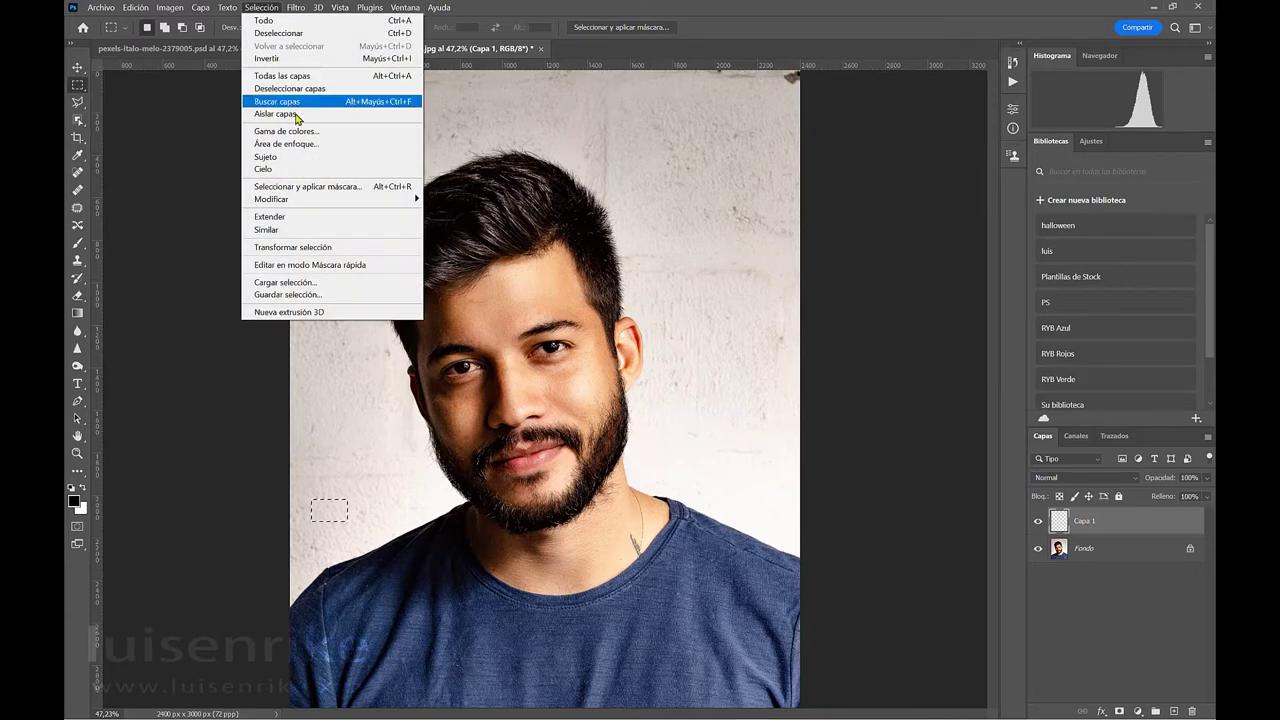
mouse_move(306, 207)
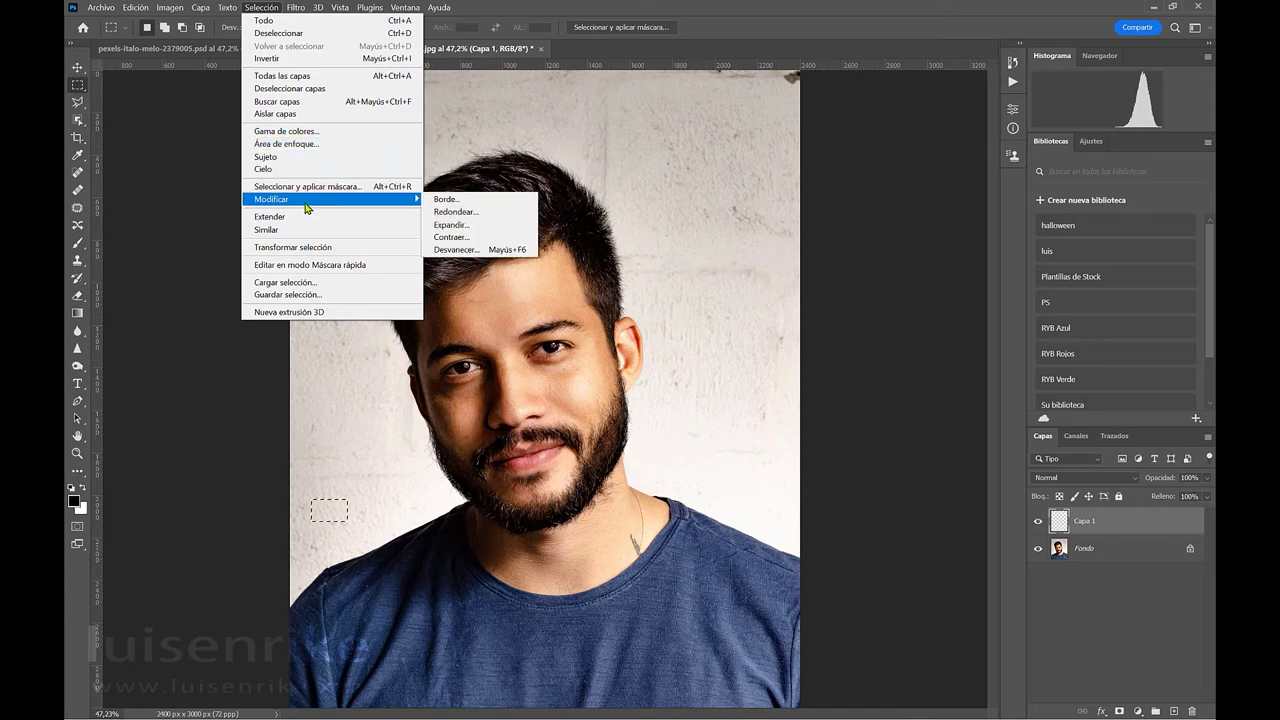
click(487, 218)
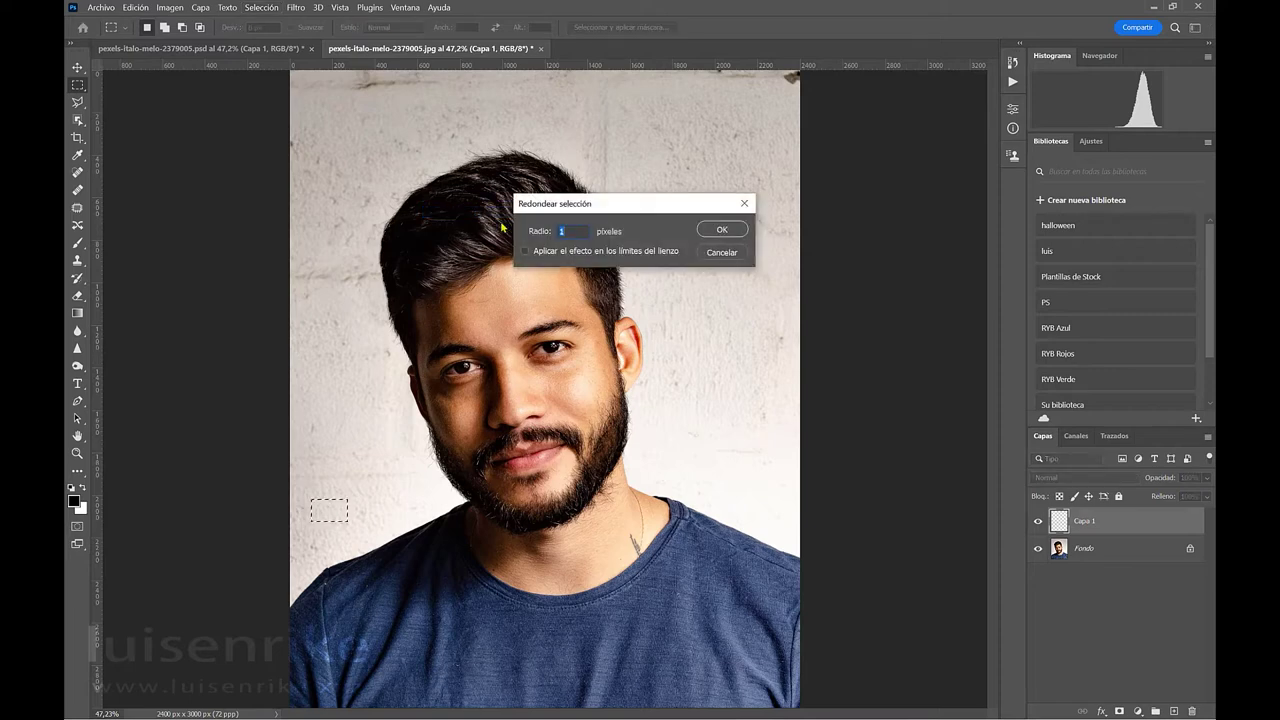
text(10)
click(729, 229)
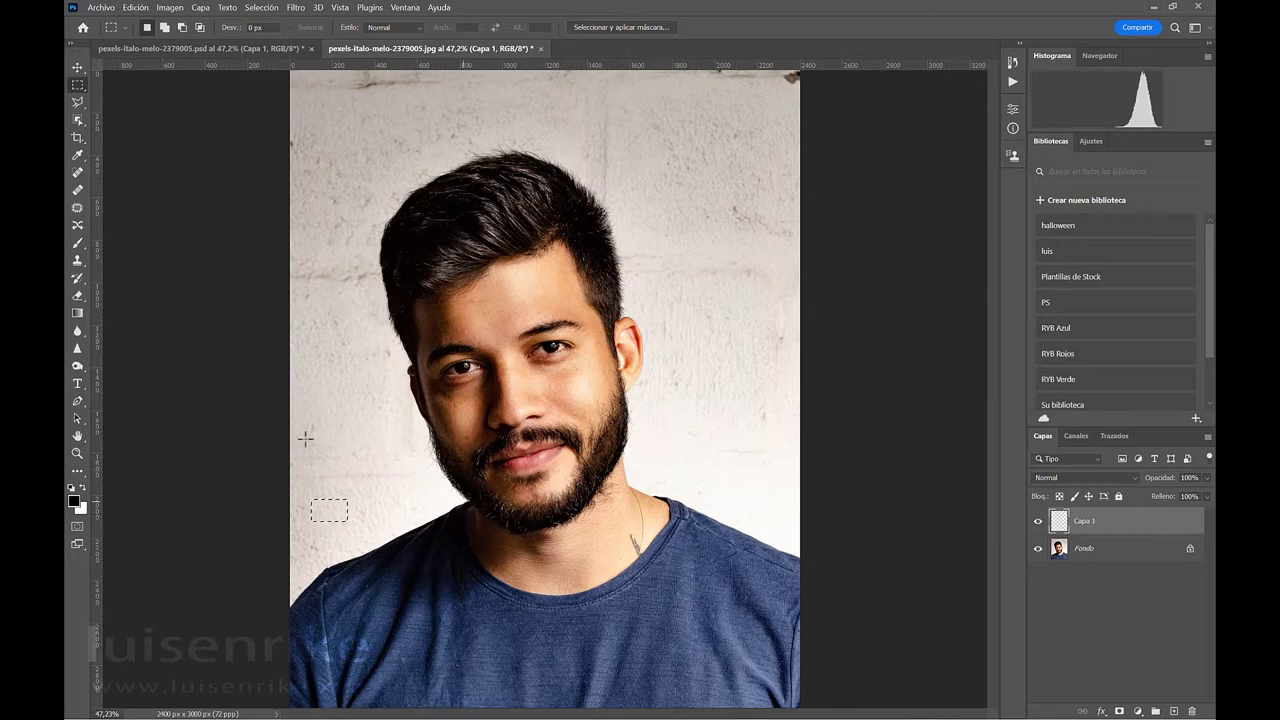
Step: Smooth the selection again with a radius of 20 pixels to round its corners
click(297, 8)
mouse_move(338, 197)
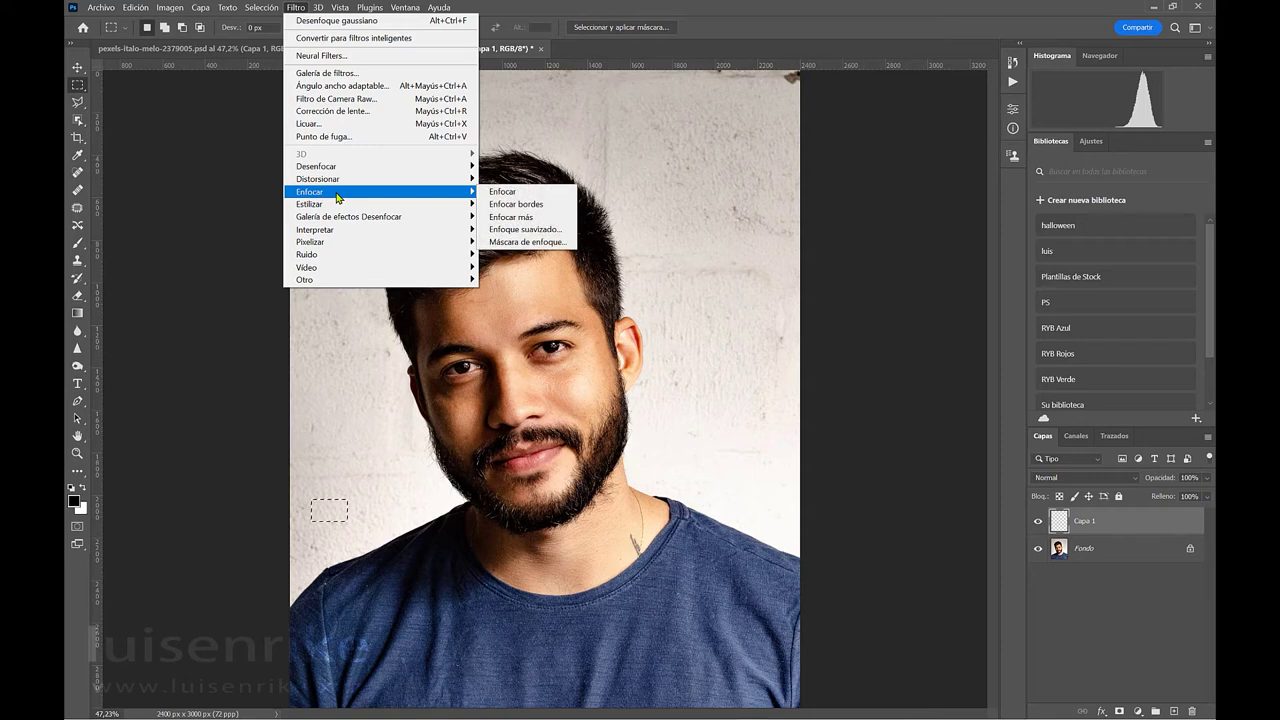
mouse_move(260, 10)
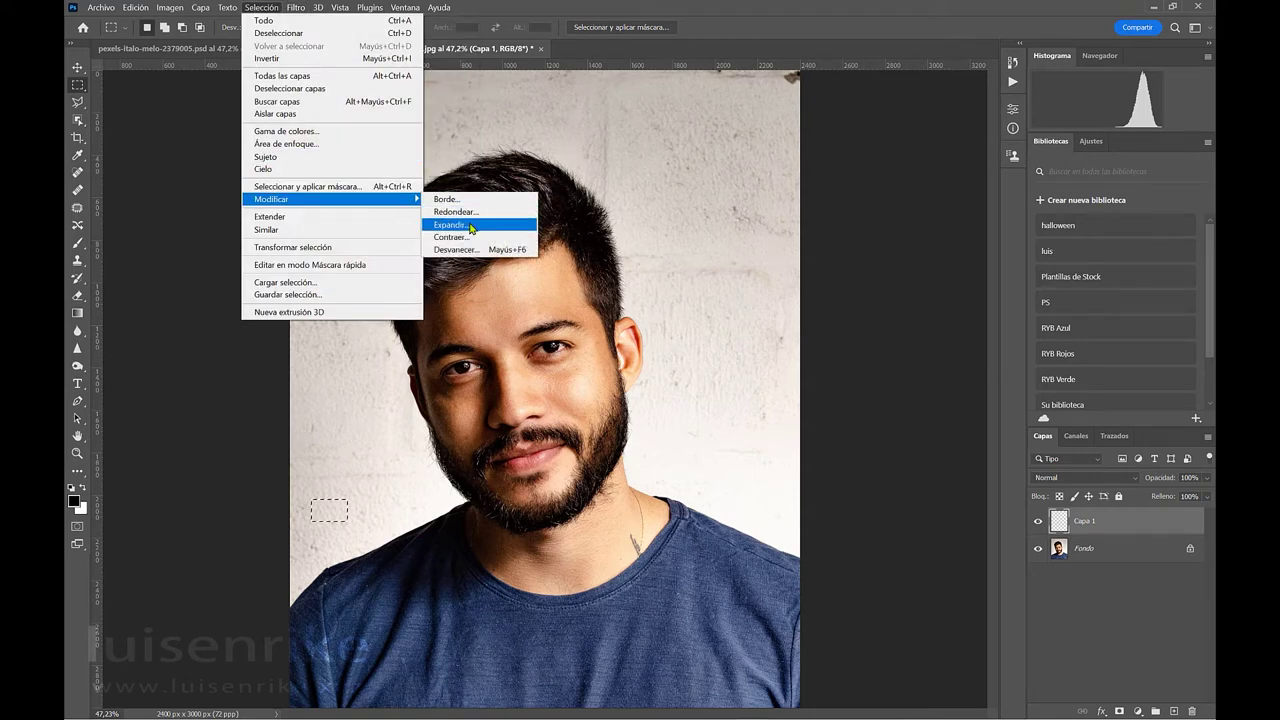
click(467, 213)
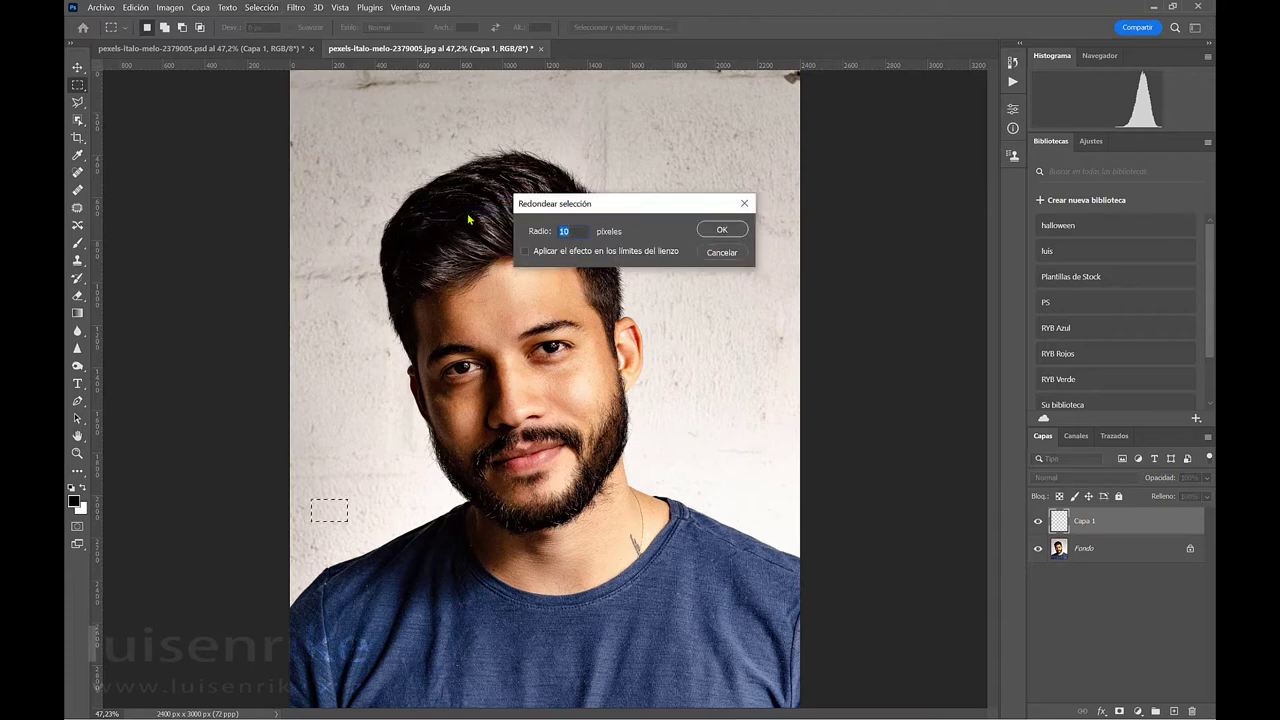
text(20)
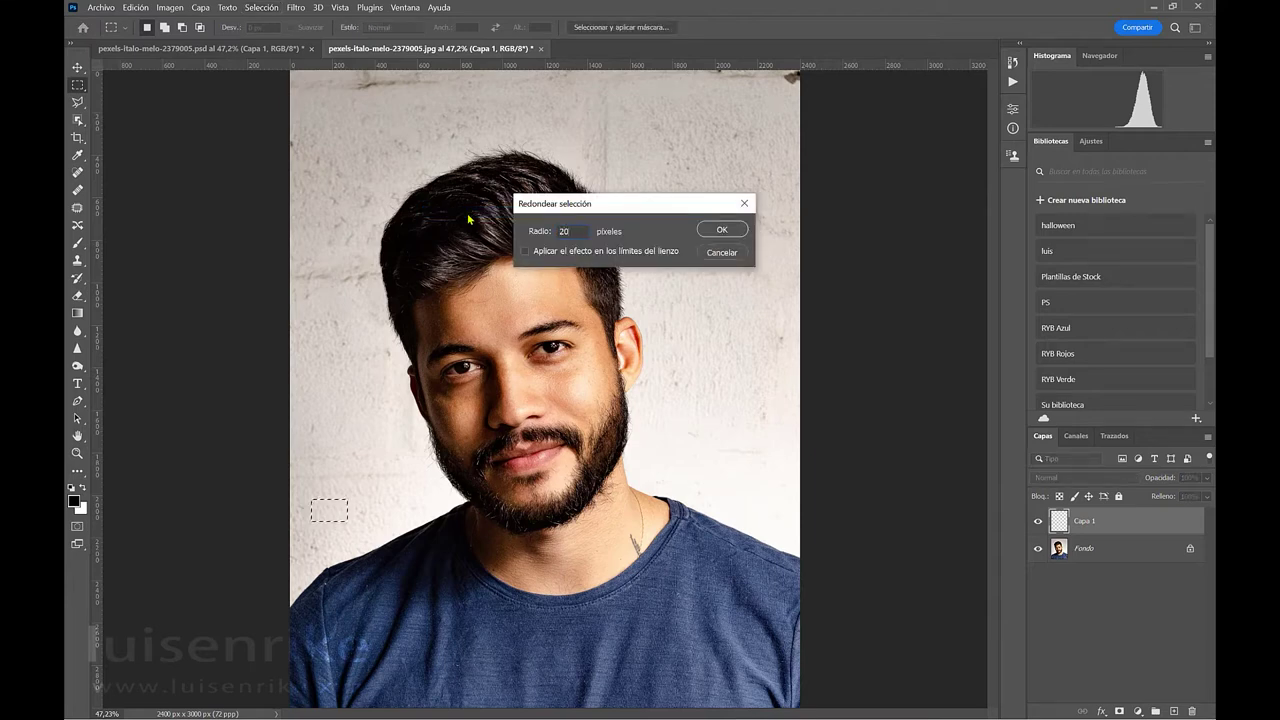
key(Return)
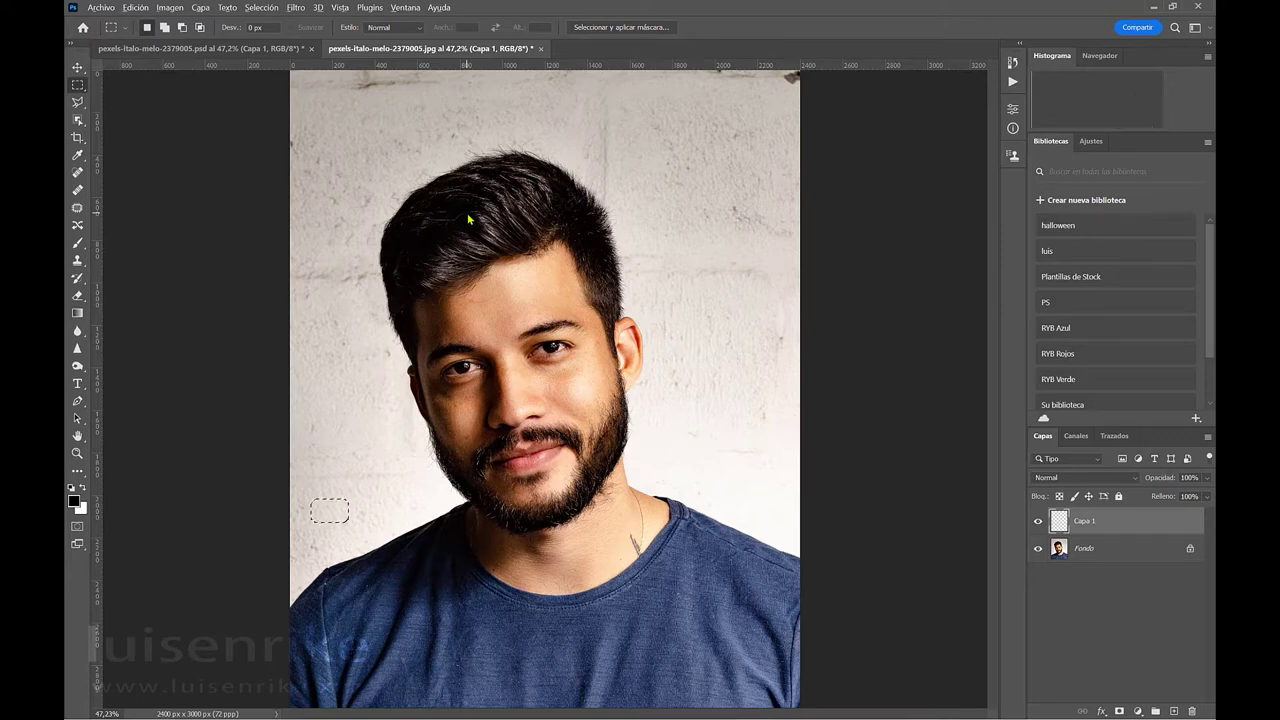
Step: Fill the rounded selection with the white background colour on Capa 1 and deselect it
key(alt+BackSpace)
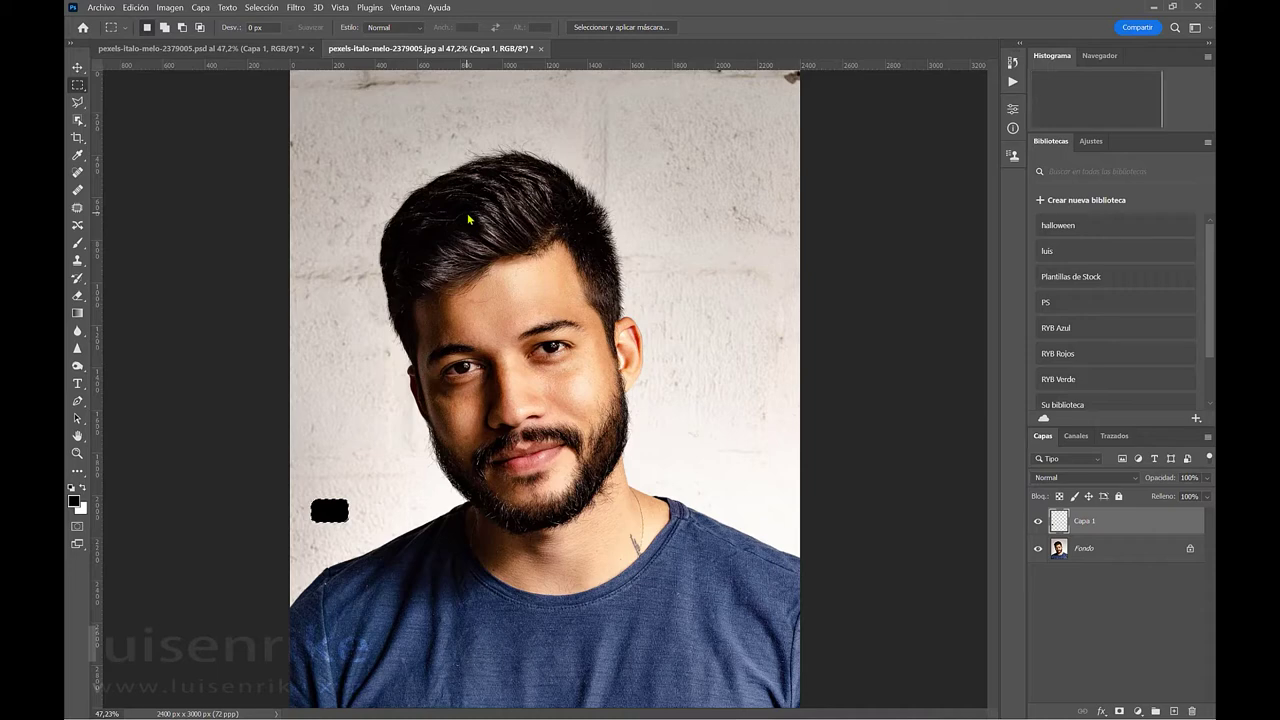
key(ctrl+BackSpace)
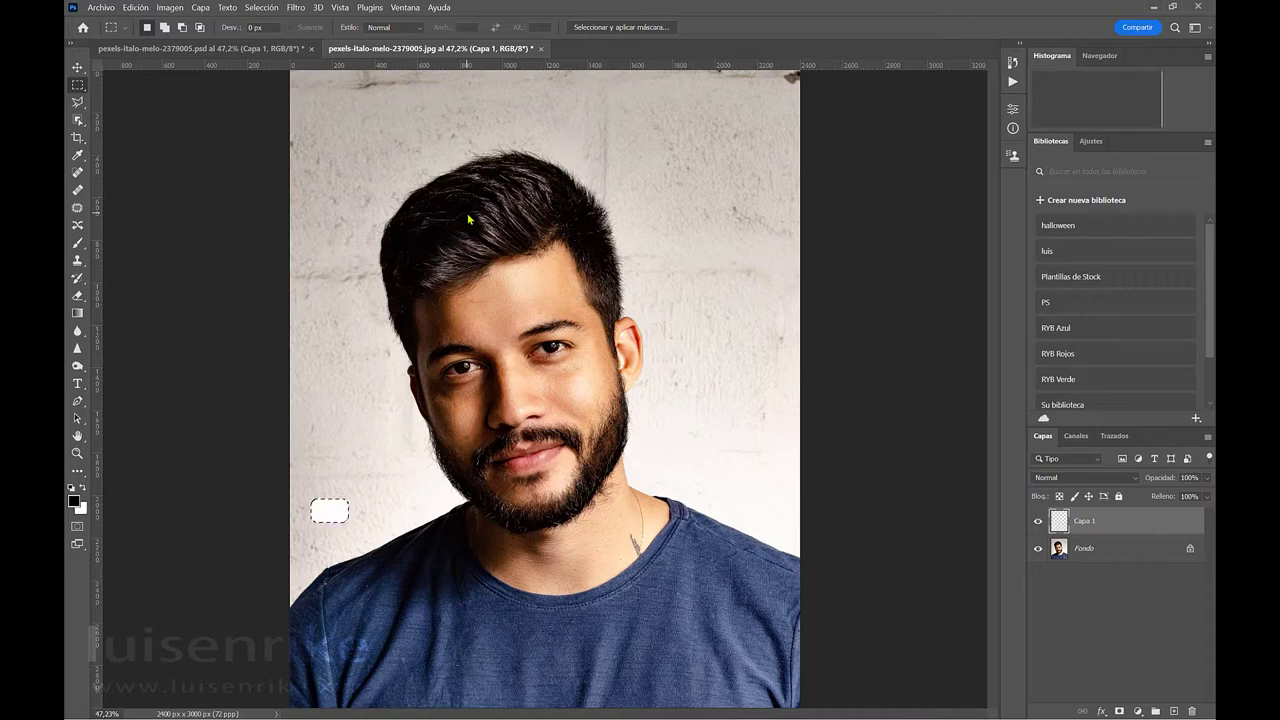
key(ctrl+d)
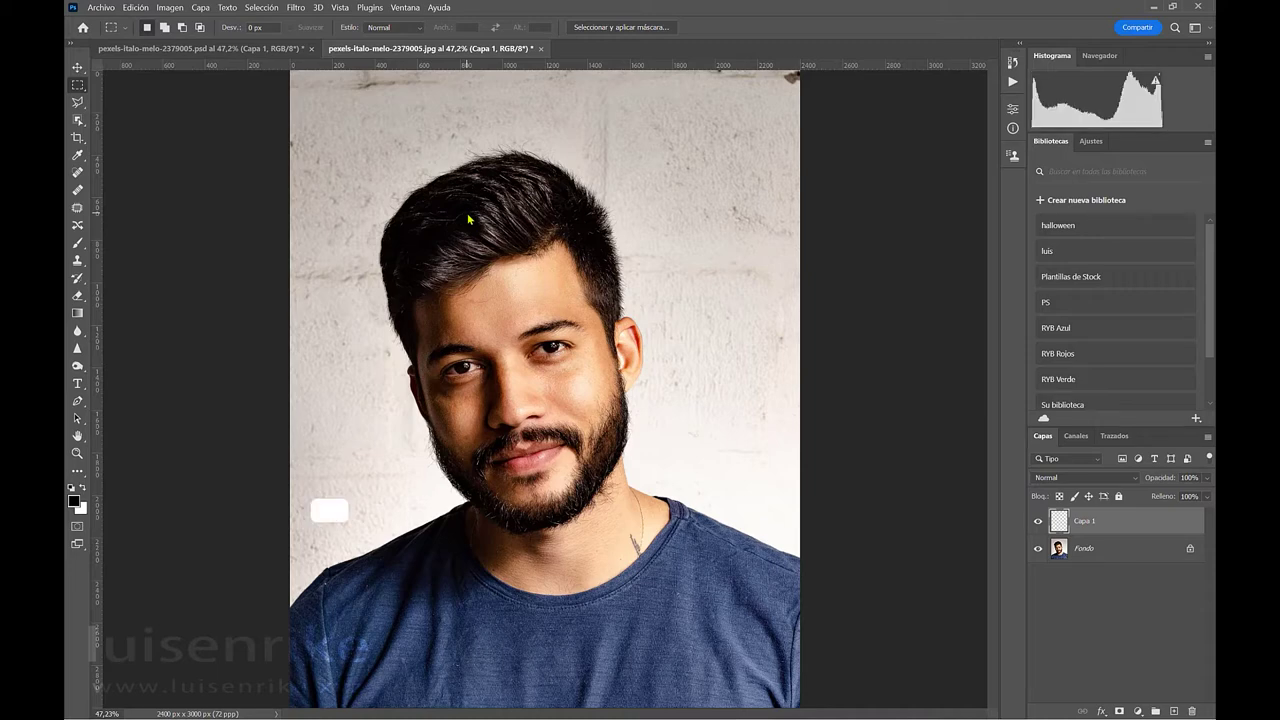
Step: Duplicate the white rounded rectangle eight times with the Move tool, forming an evenly spaced horizontal row across the photo
click(77, 67)
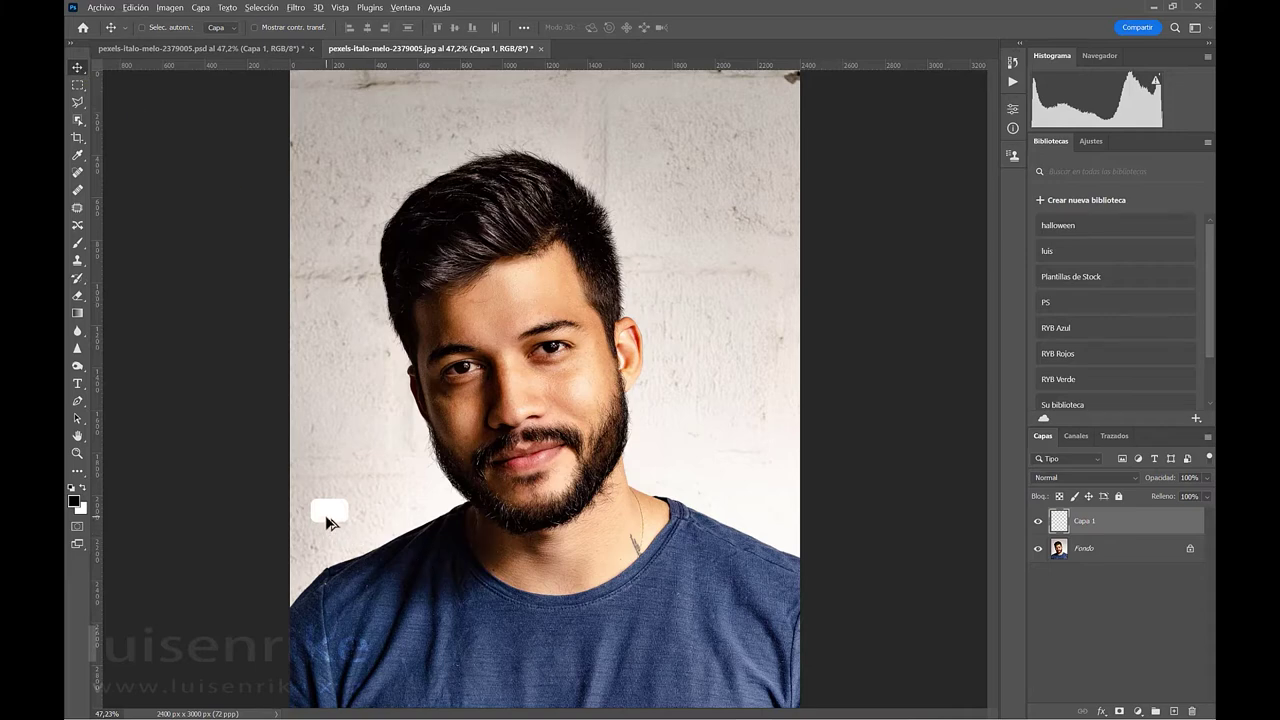
drag(329, 521, 444, 514)
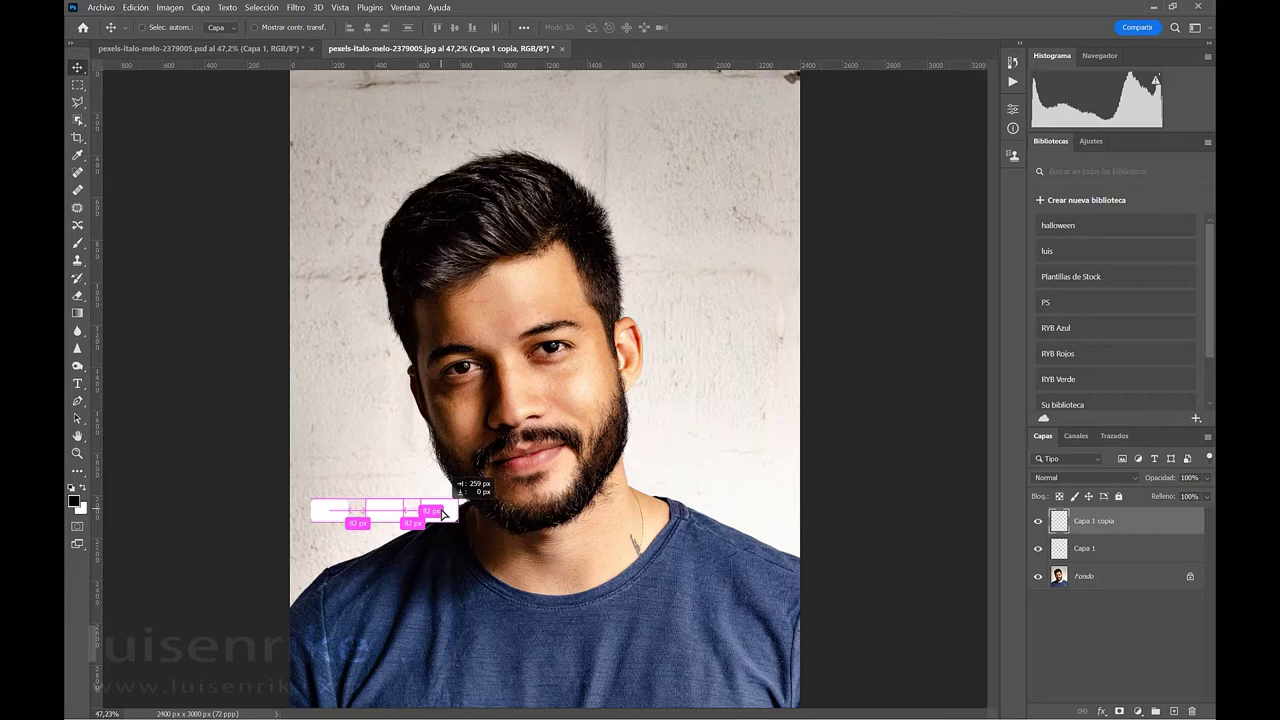
drag(444, 514, 722, 513)
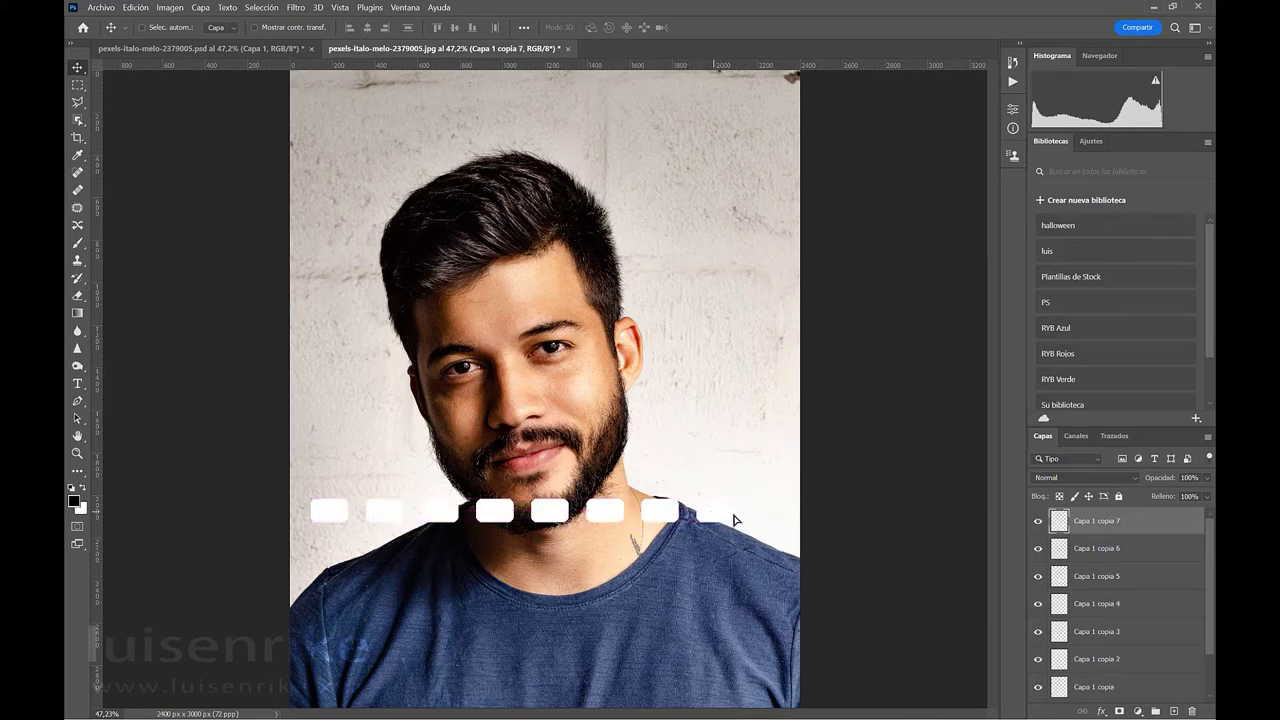
drag(734, 520, 768, 520)
Step: Hide the Fondo layer and place one more copy of the rectangle just beyond the canvas's right edge
scroll(1063, 620, down, 3)
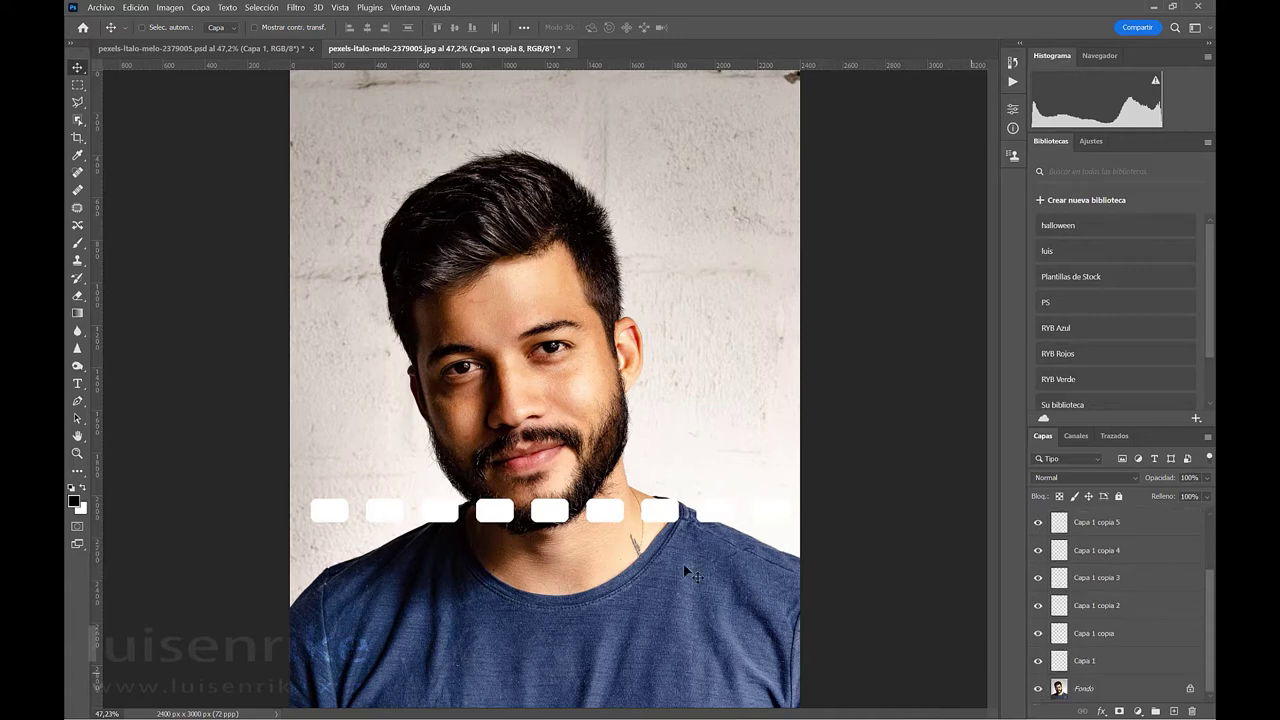
click(1038, 689)
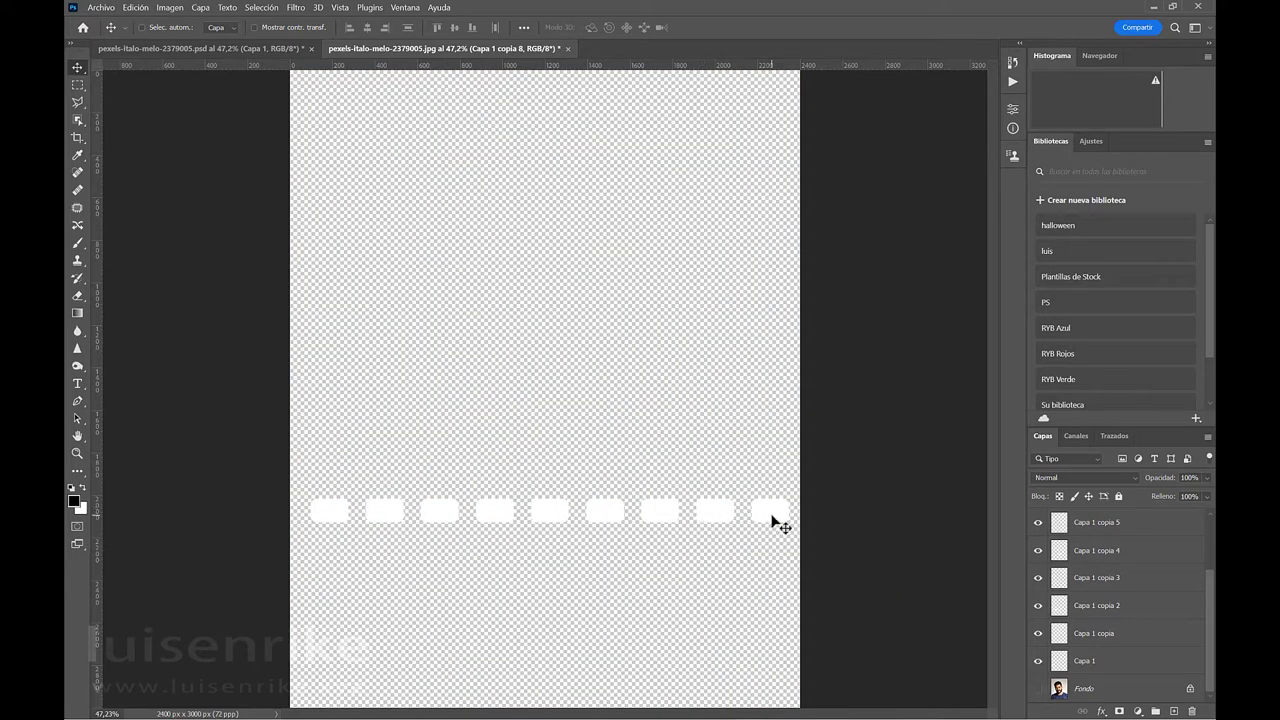
drag(771, 515, 829, 514)
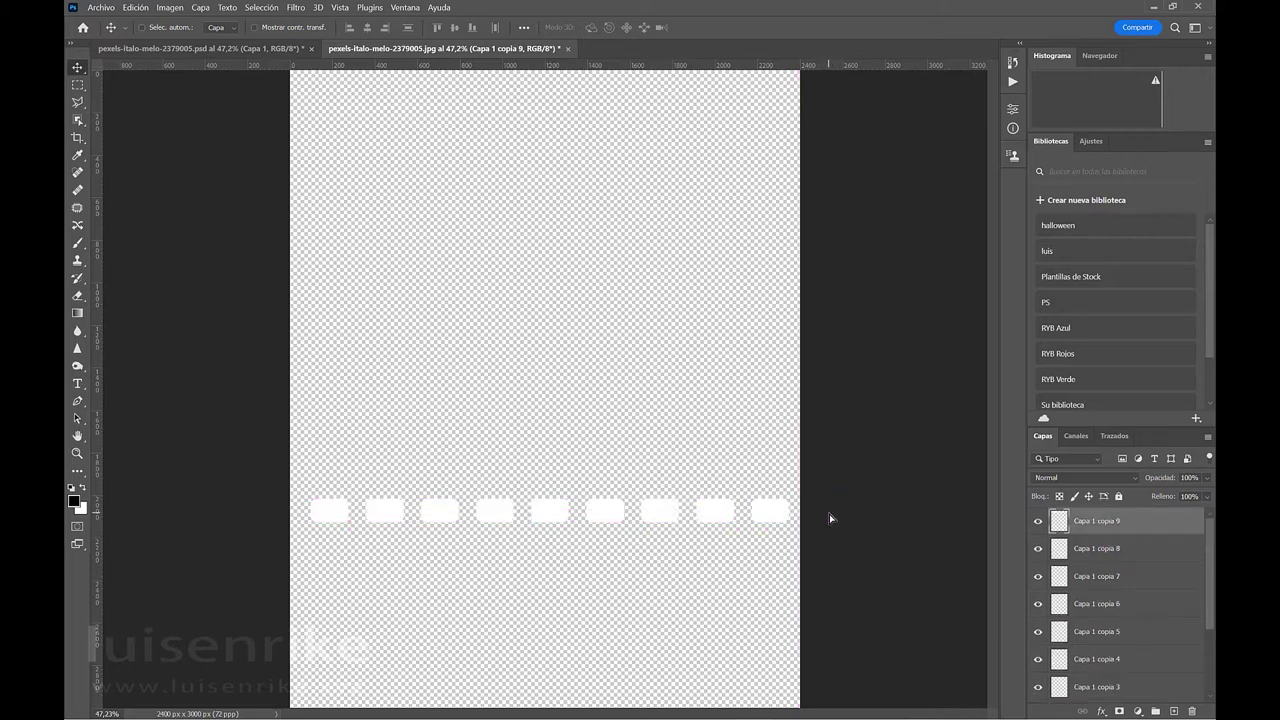
Step: Merge all the rectangle layers from Capa 1 to Capa 1 copia 9 into a single layer
scroll(1107, 563, up, 1)
scroll(1107, 563, down, 1)
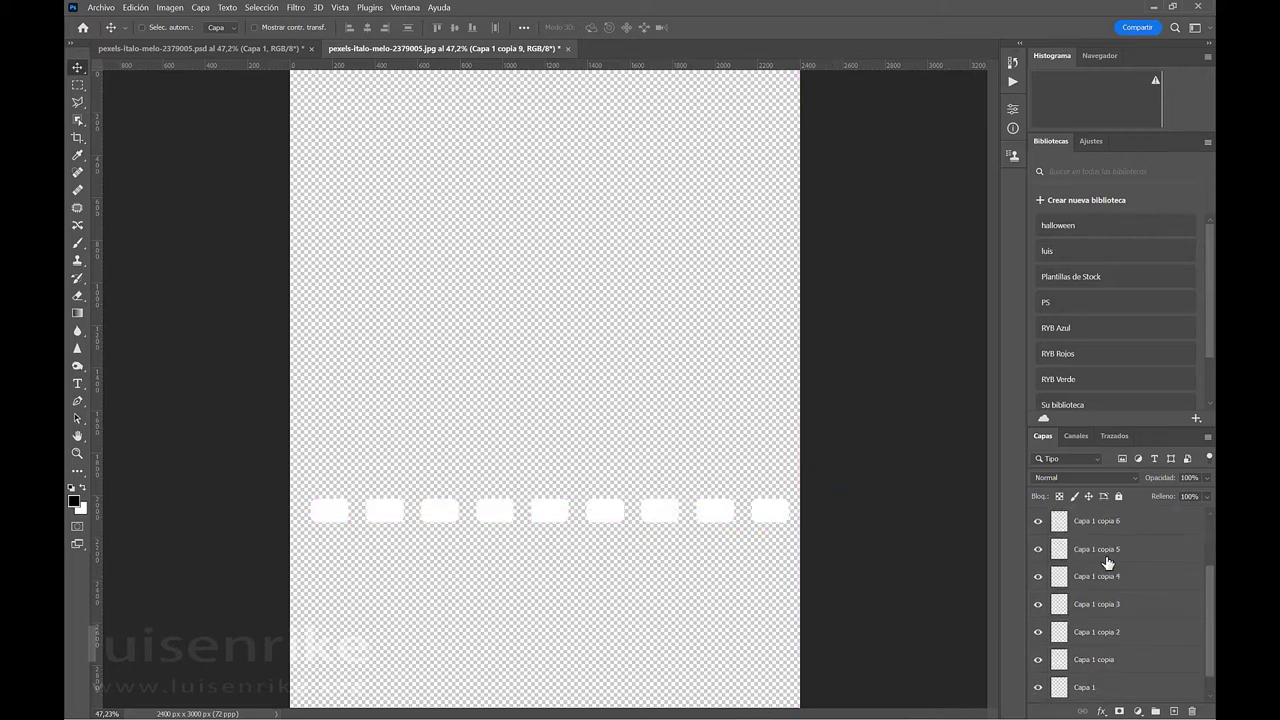
scroll(1107, 563, down, 1)
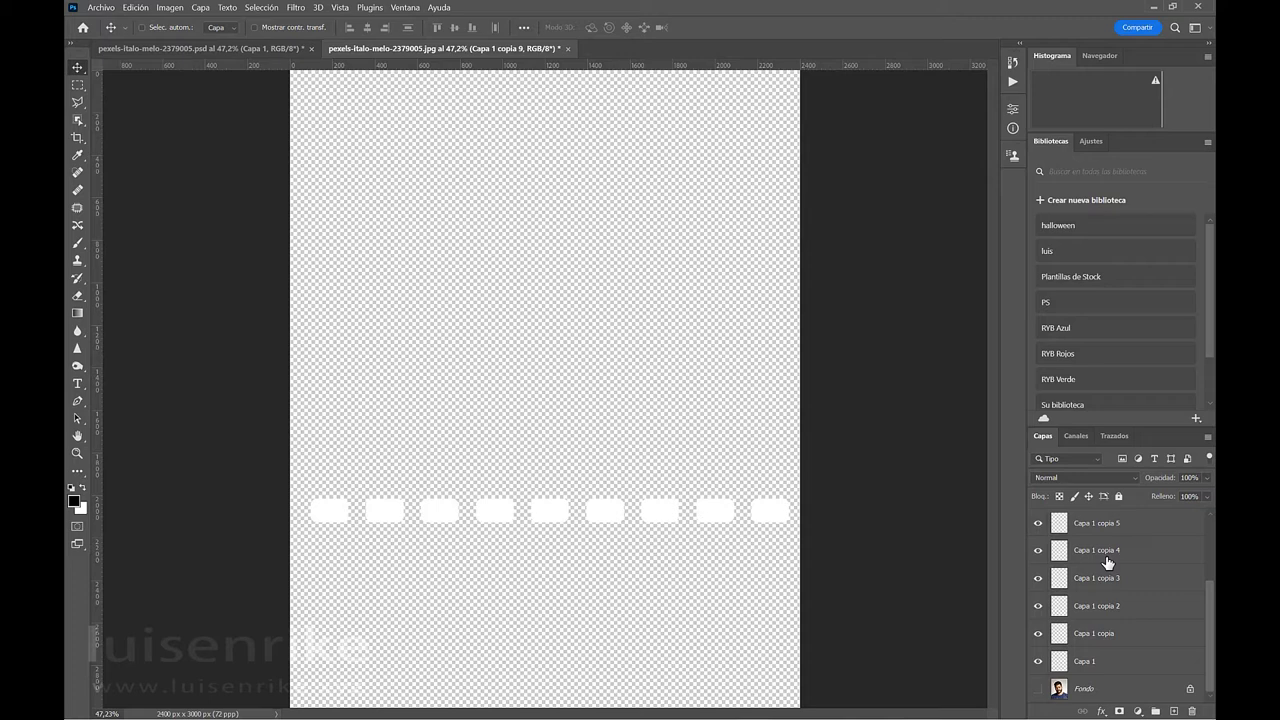
shift+click(1084, 650)
shift+click(1077, 663)
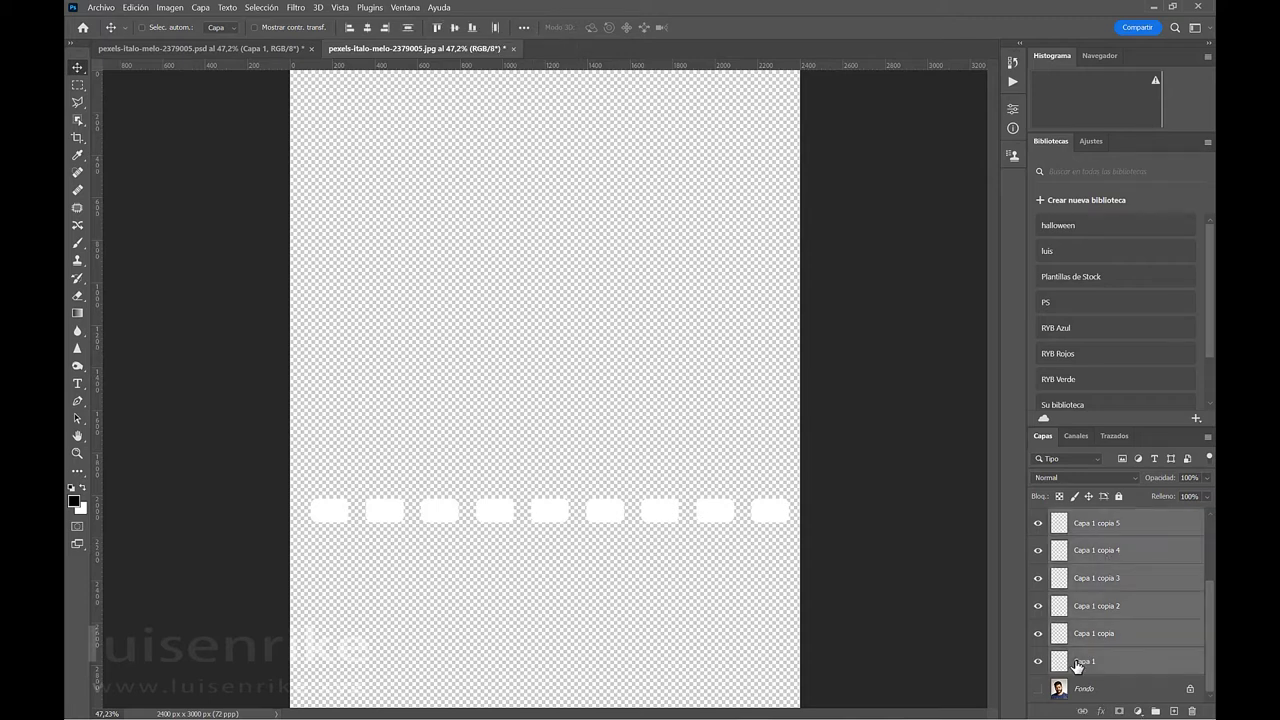
key(ctrl+e)
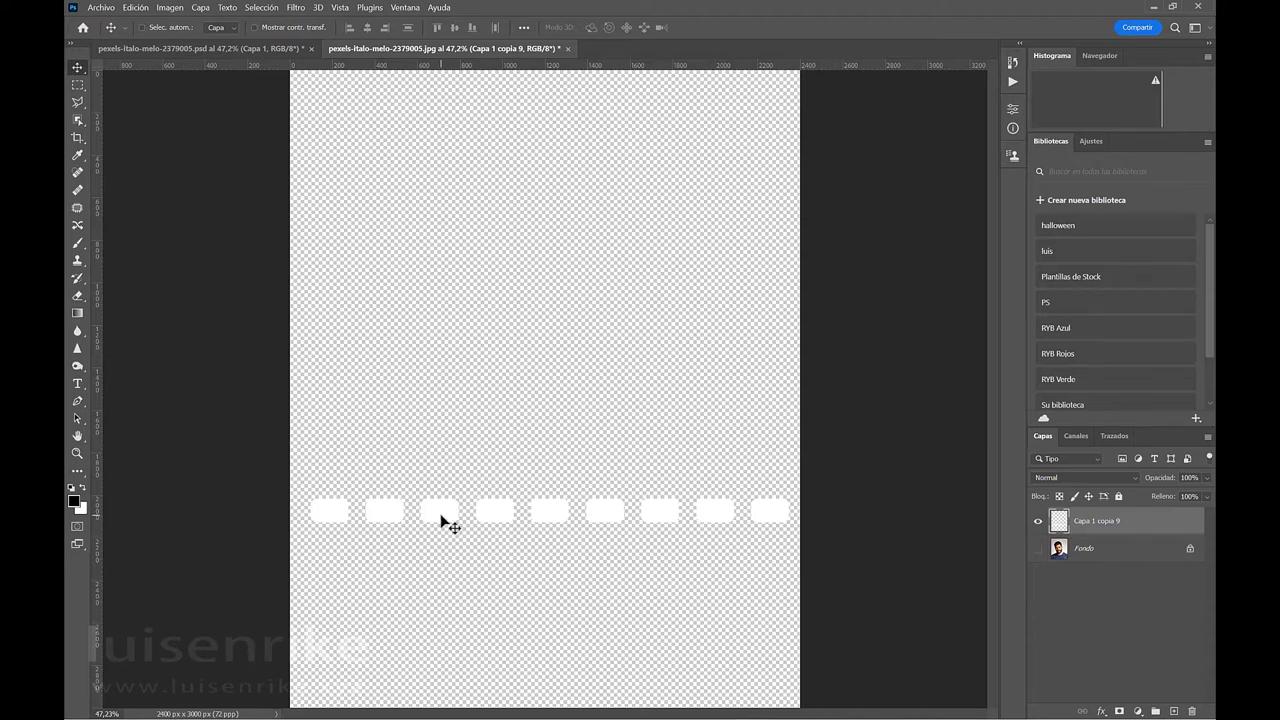
Step: Duplicate the row of rectangles just above itself and shift the copy left so the two rows are staggered
drag(440, 513, 441, 478)
drag(441, 479, 441, 480)
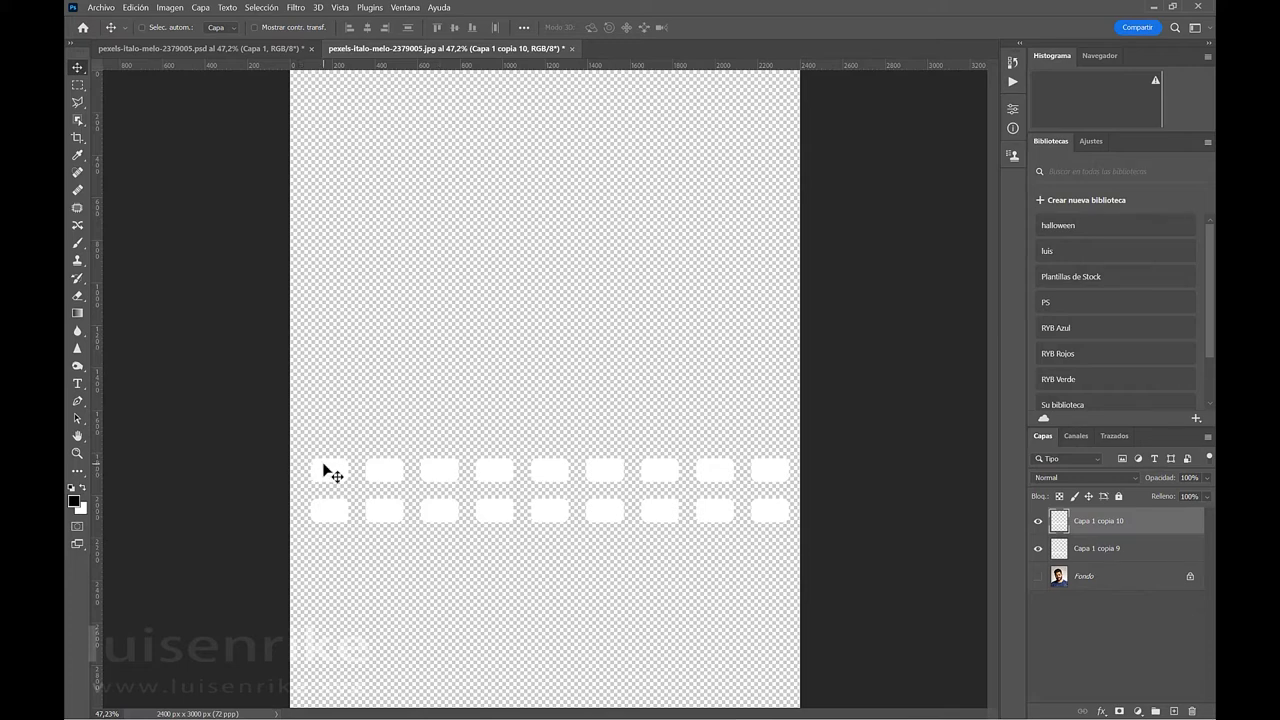
drag(324, 464, 295, 476)
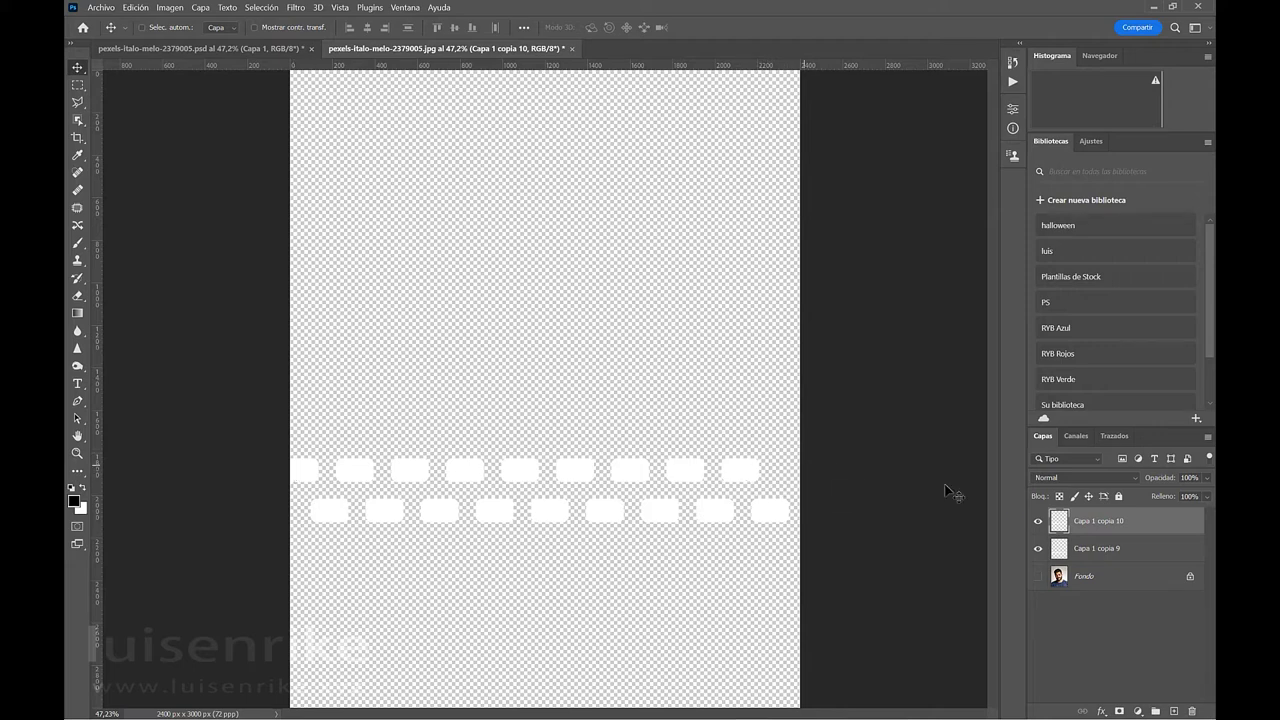
Step: Duplicate the two staggered row layers together directly above the originals, keeping the same row spacing
shift+click(1082, 548)
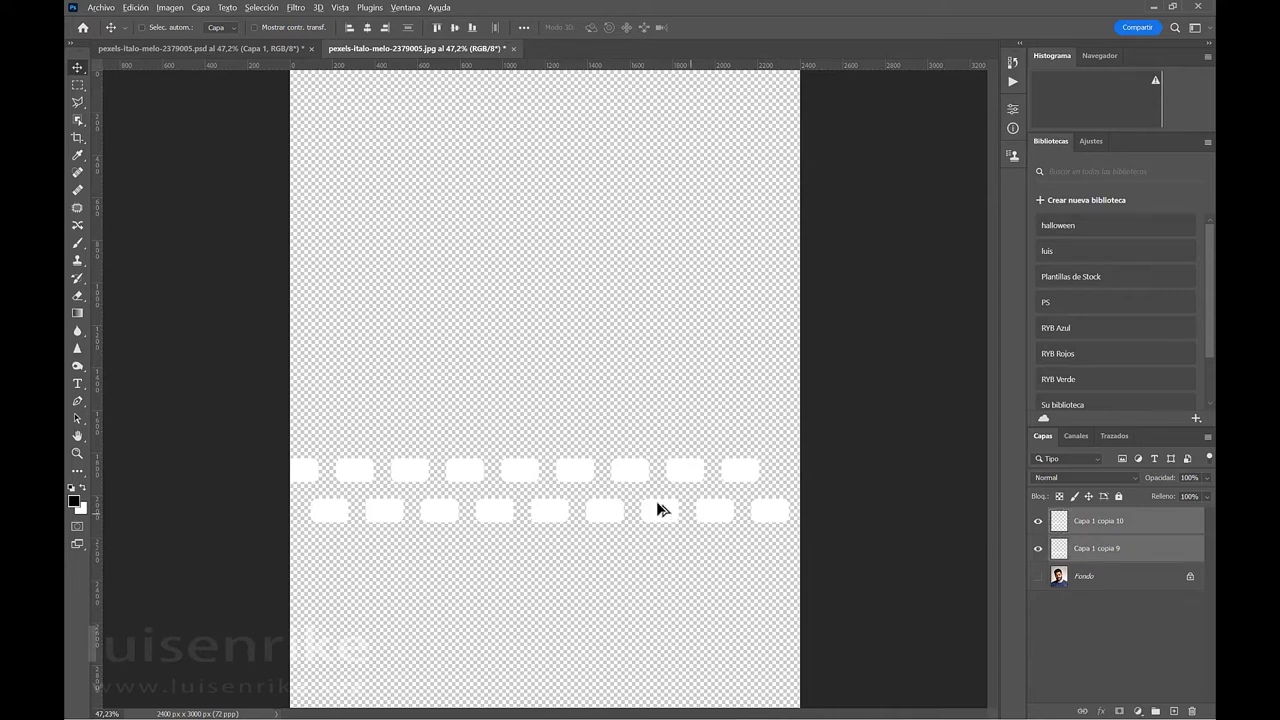
drag(408, 471, 387, 401)
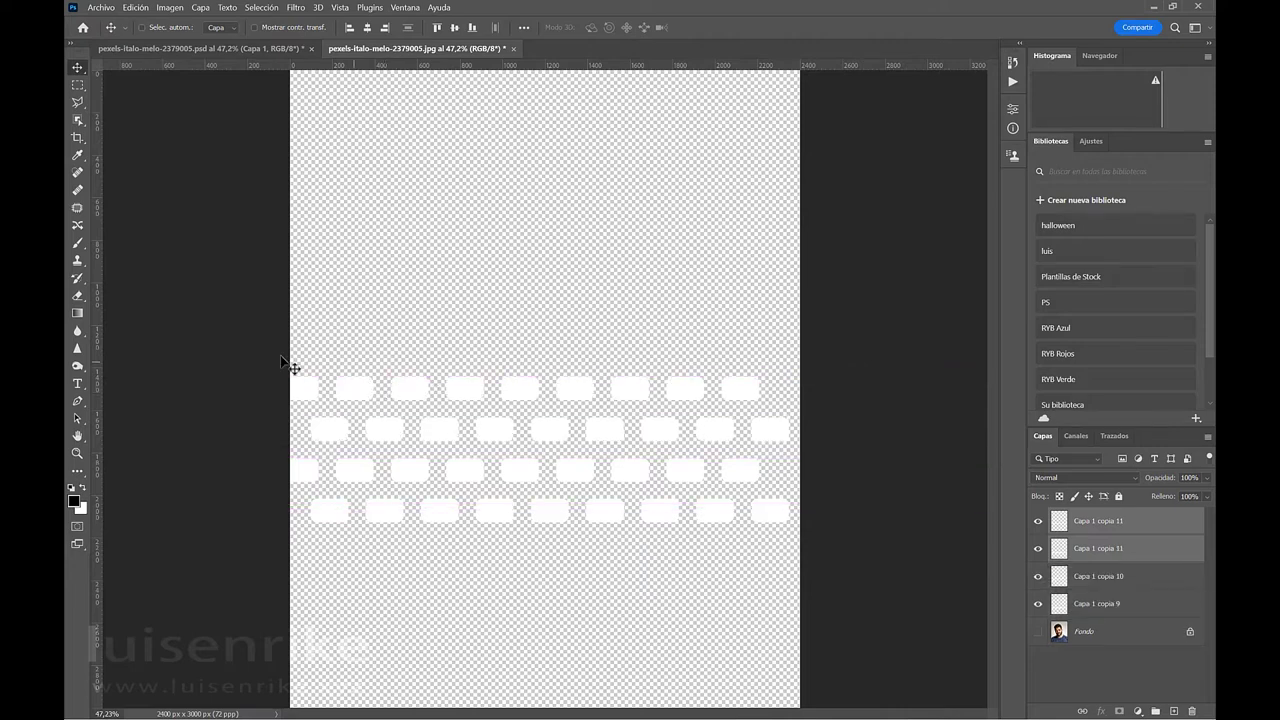
drag(619, 441, 776, 542)
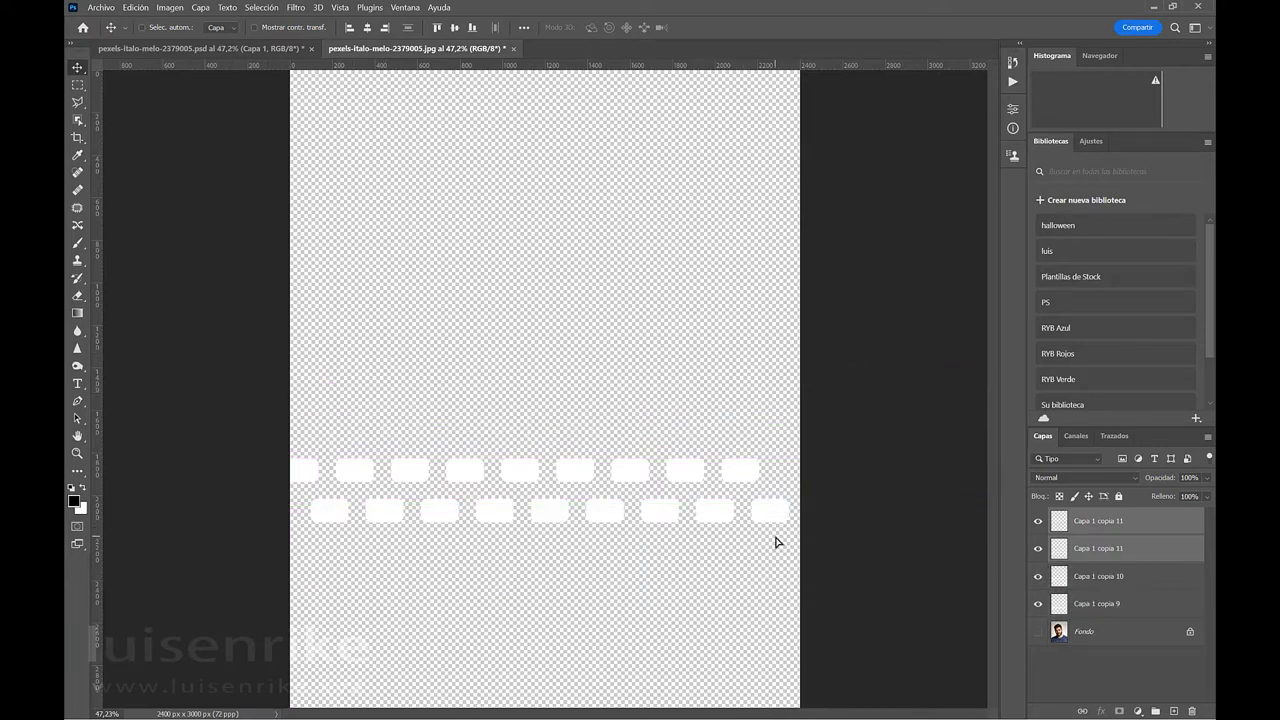
Step: Duplicate all four row layers 765 px higher, and duplicate those copies once more to extend the pattern to the canvas's top edge
click(1114, 604)
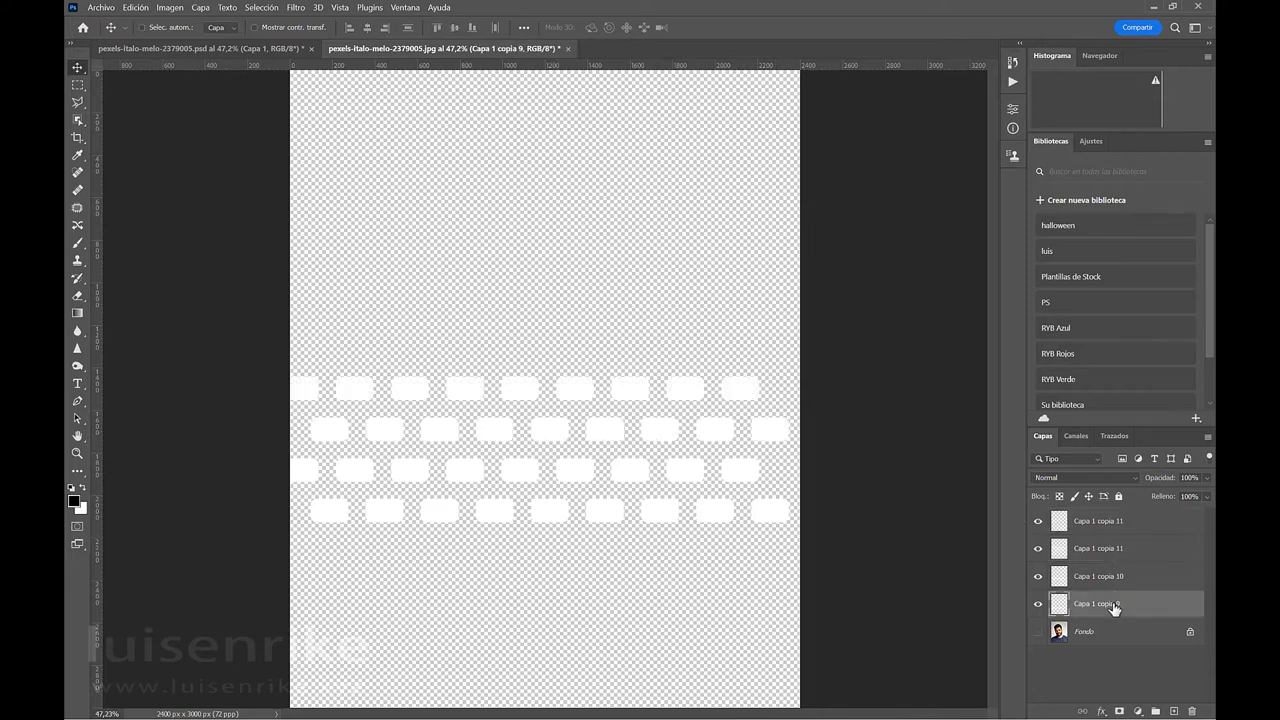
shift+click(1088, 523)
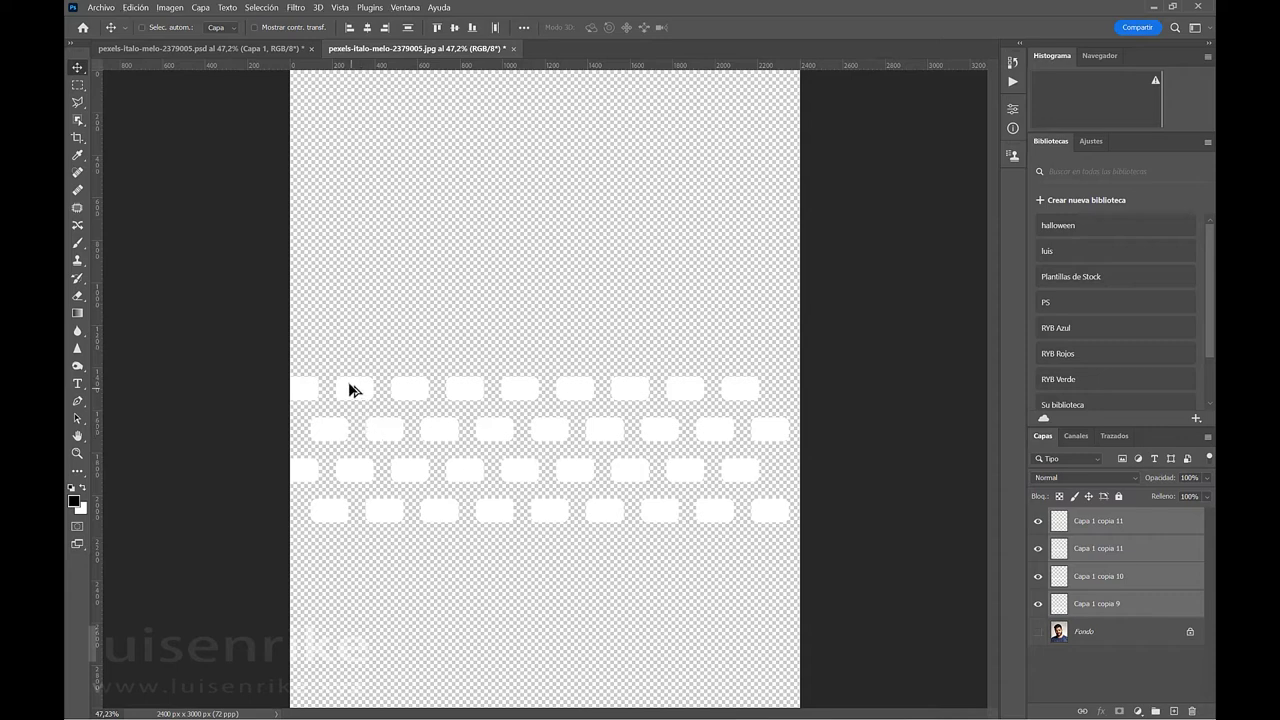
drag(350, 388, 332, 227)
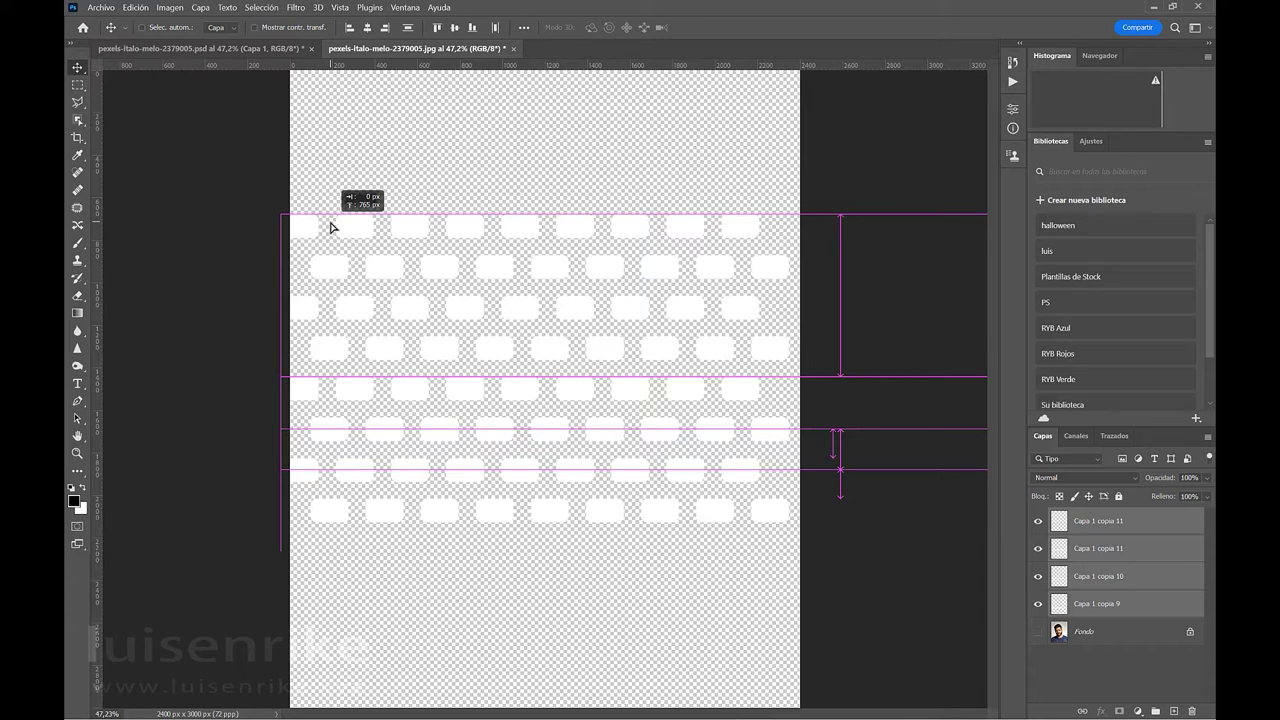
drag(332, 227, 332, 227)
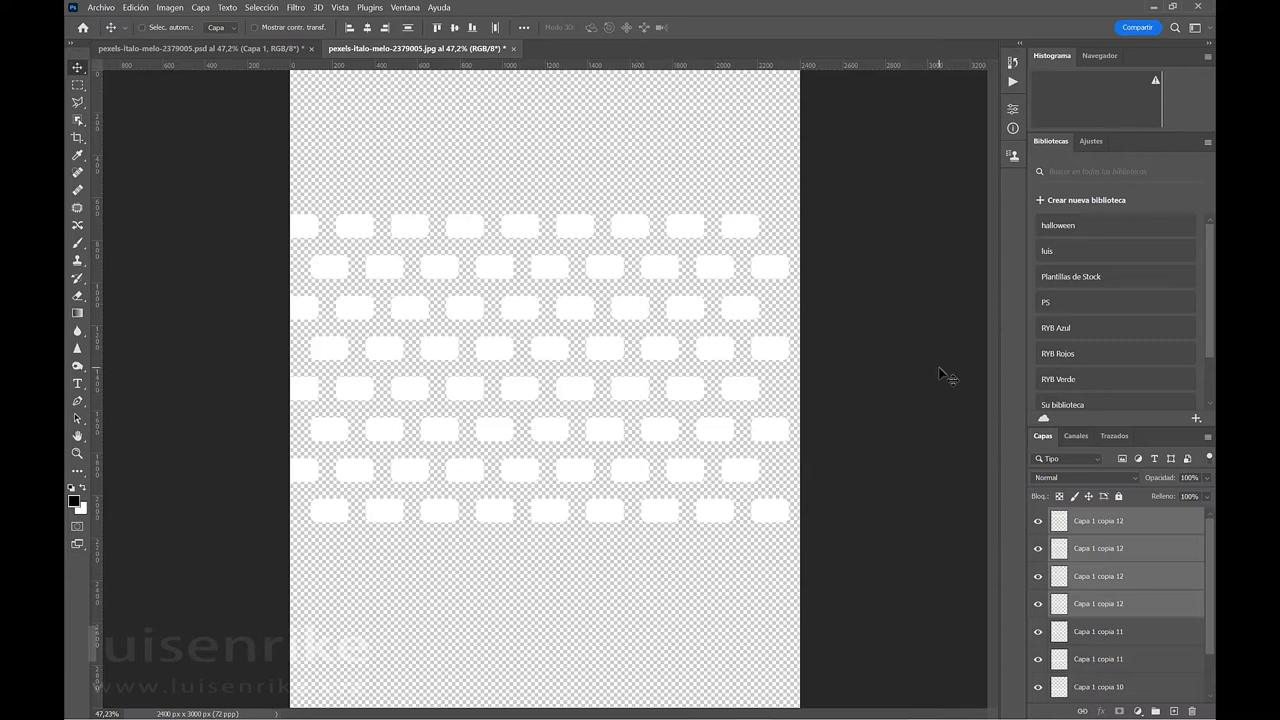
key(ctrl+minus)
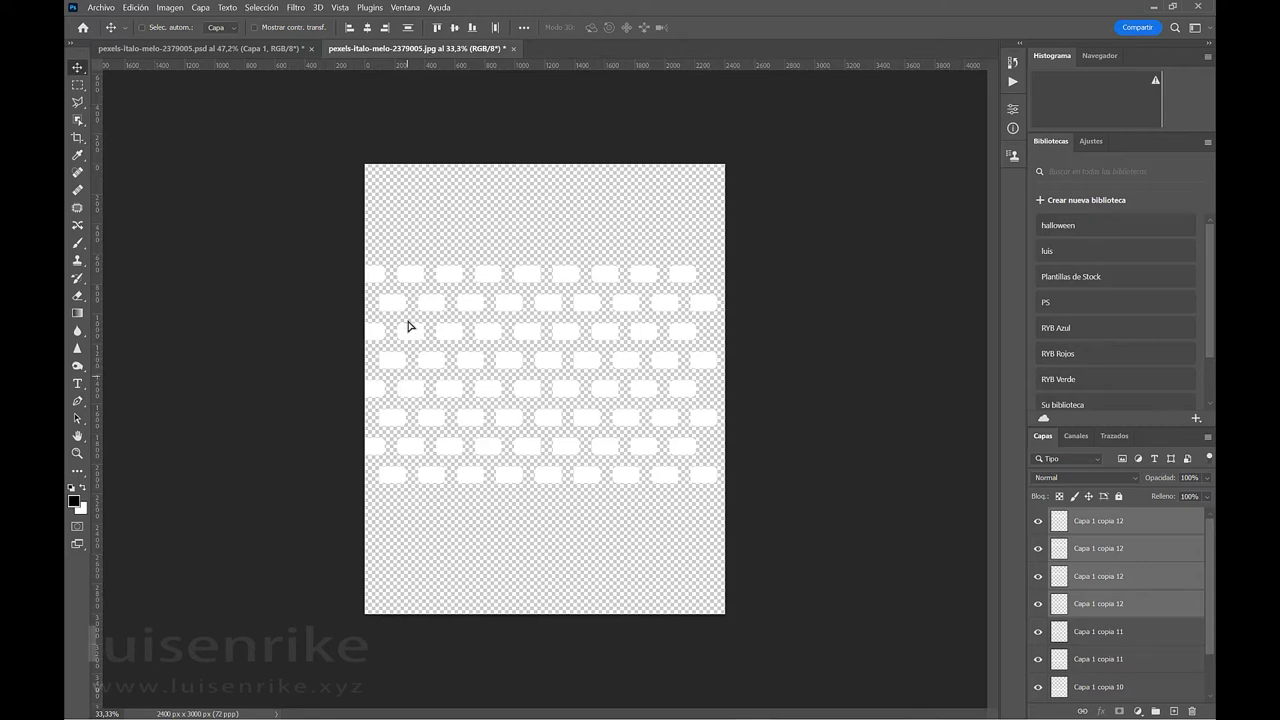
drag(409, 326, 421, 272)
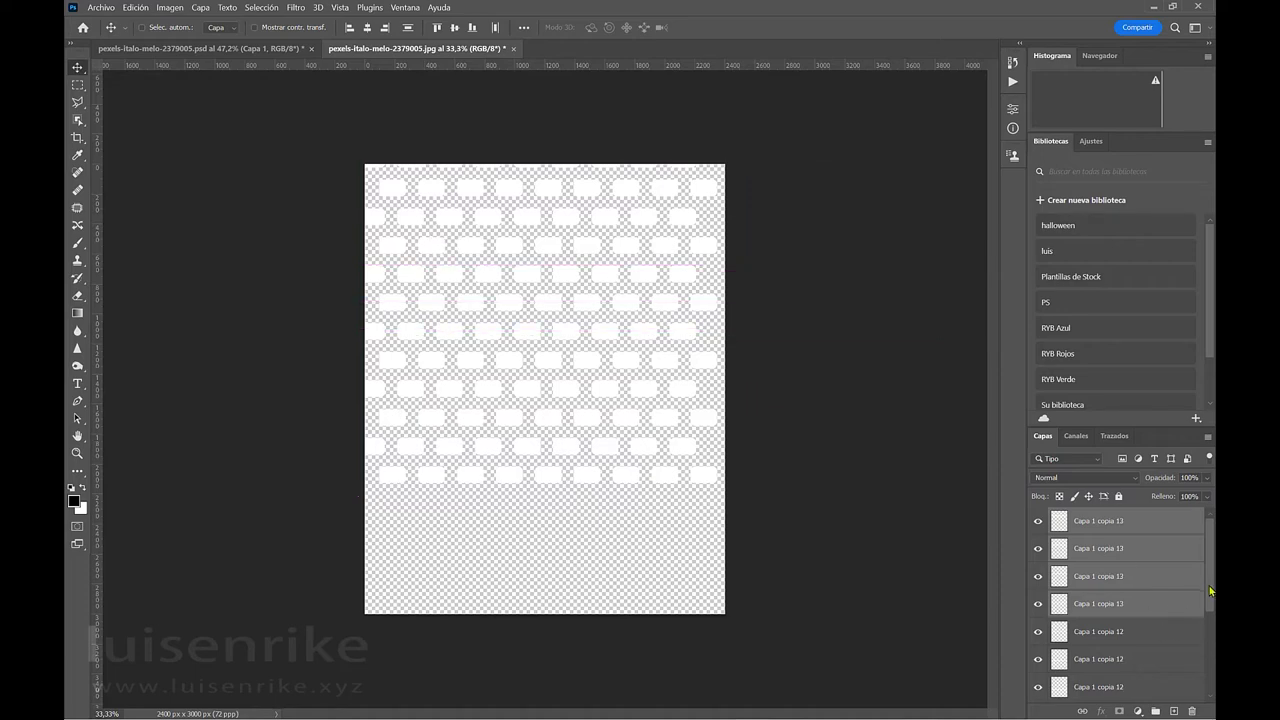
Step: Merge all the rectangle row layers into a single layer and show the Fondo layer again
scroll(1212, 693, down, 5)
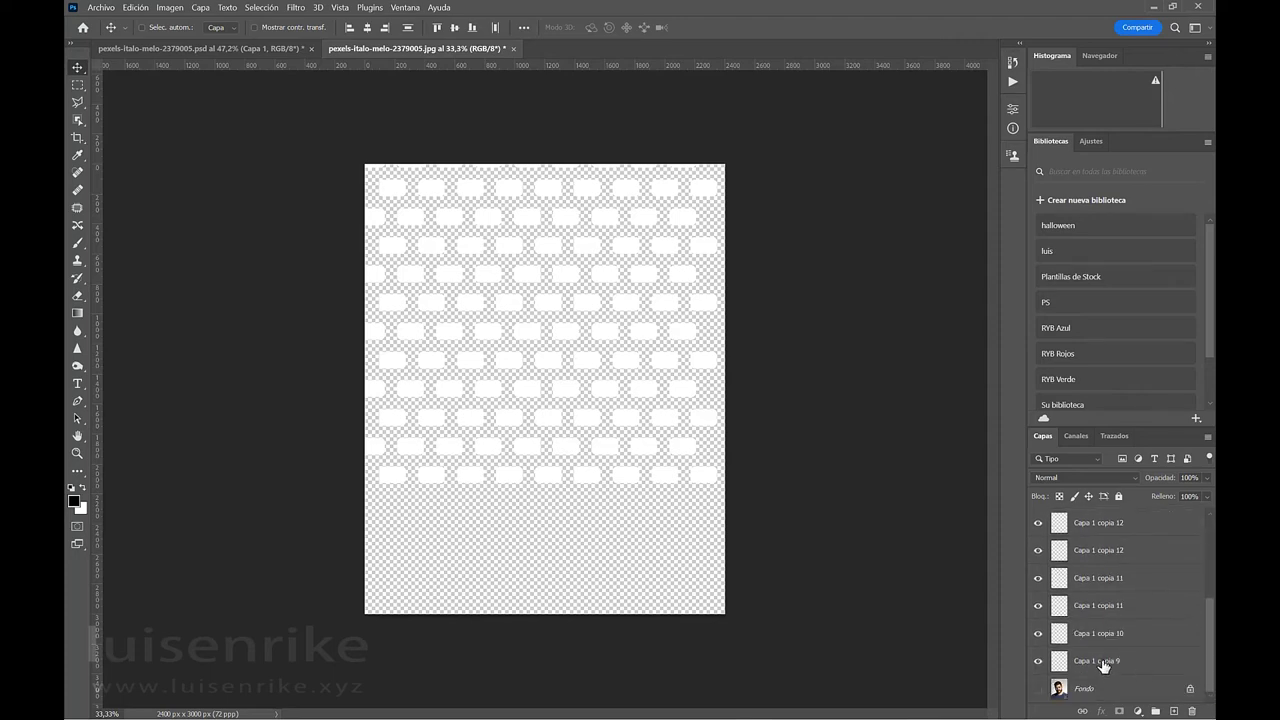
shift+click(1104, 666)
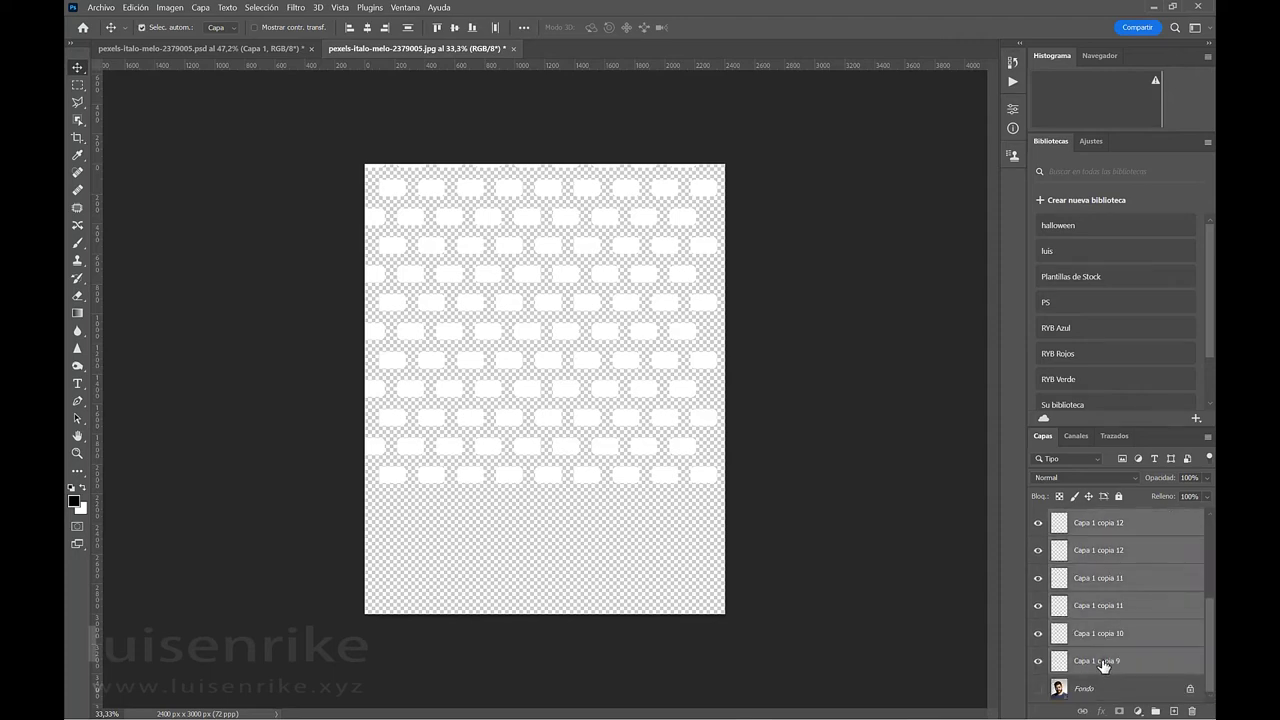
key(ctrl+e)
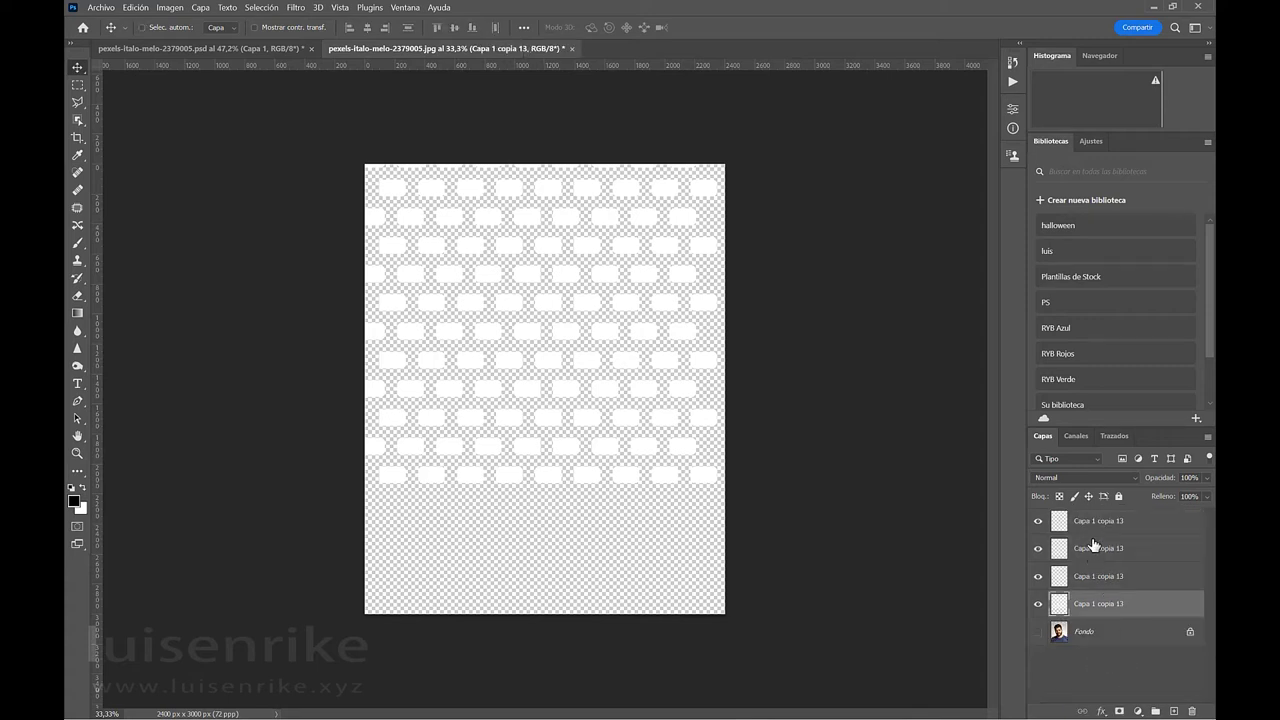
click(1093, 531)
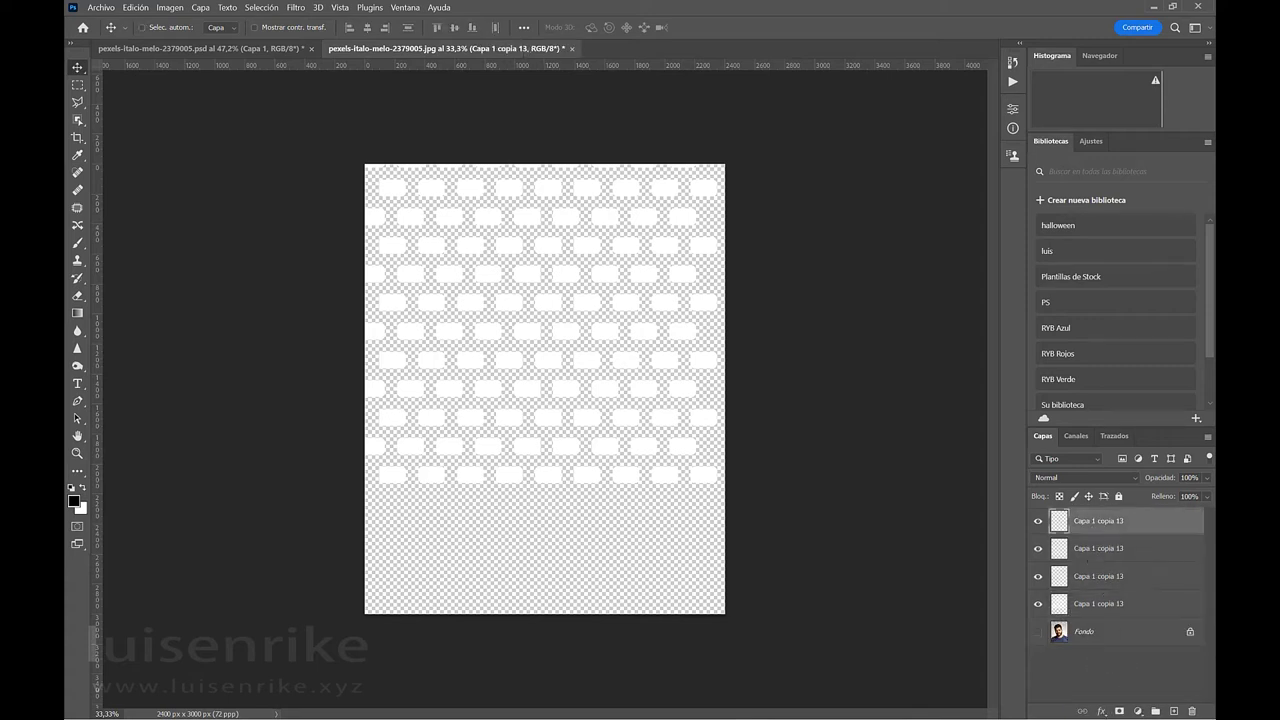
shift+click(1124, 609)
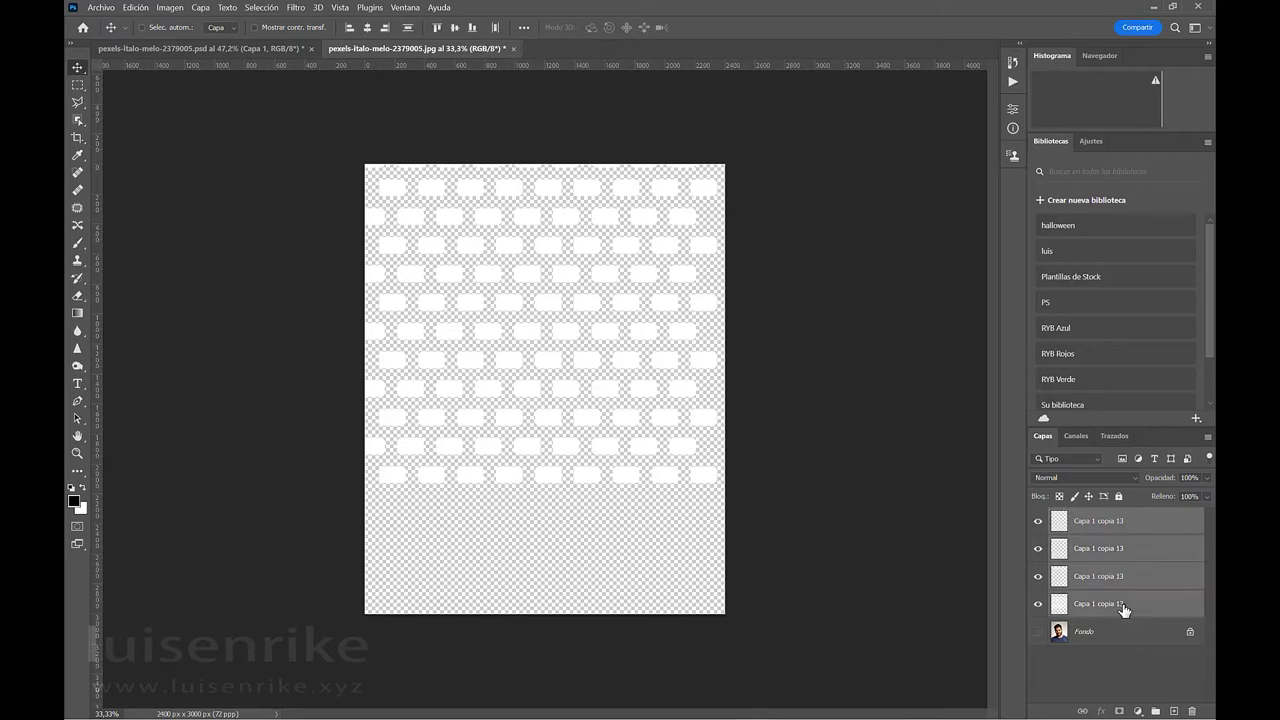
key(ctrl+e)
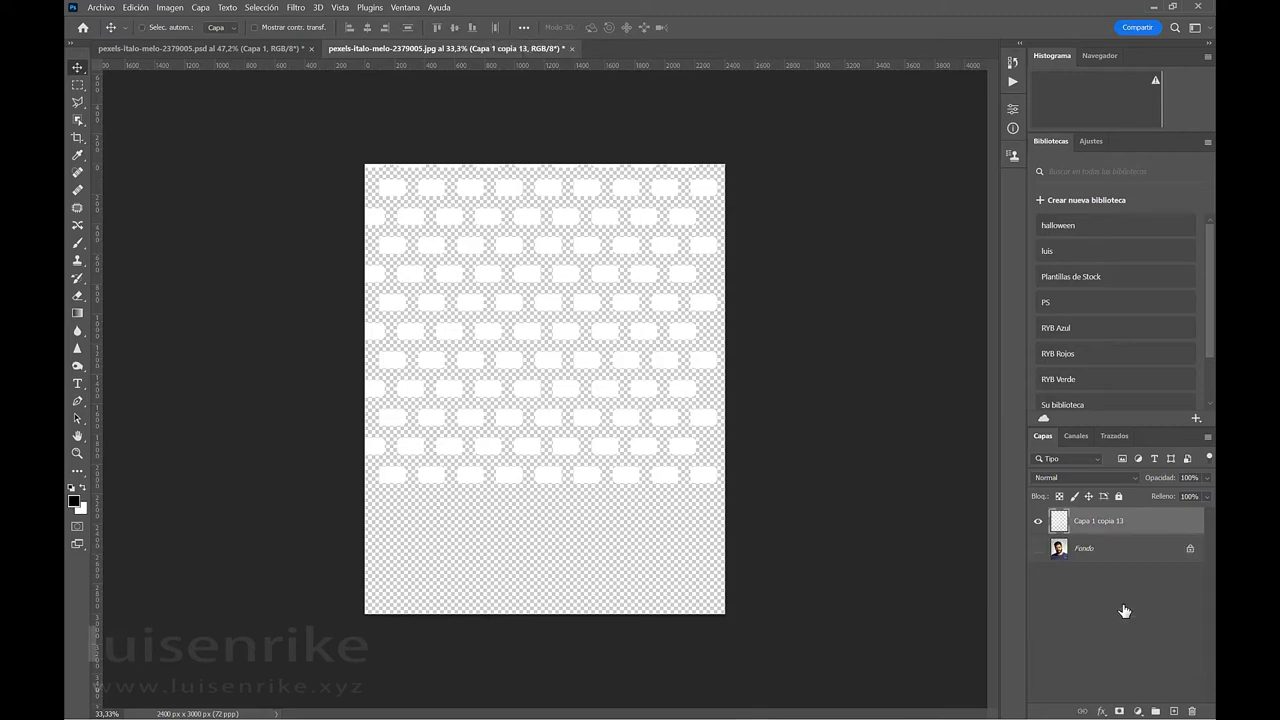
click(1038, 549)
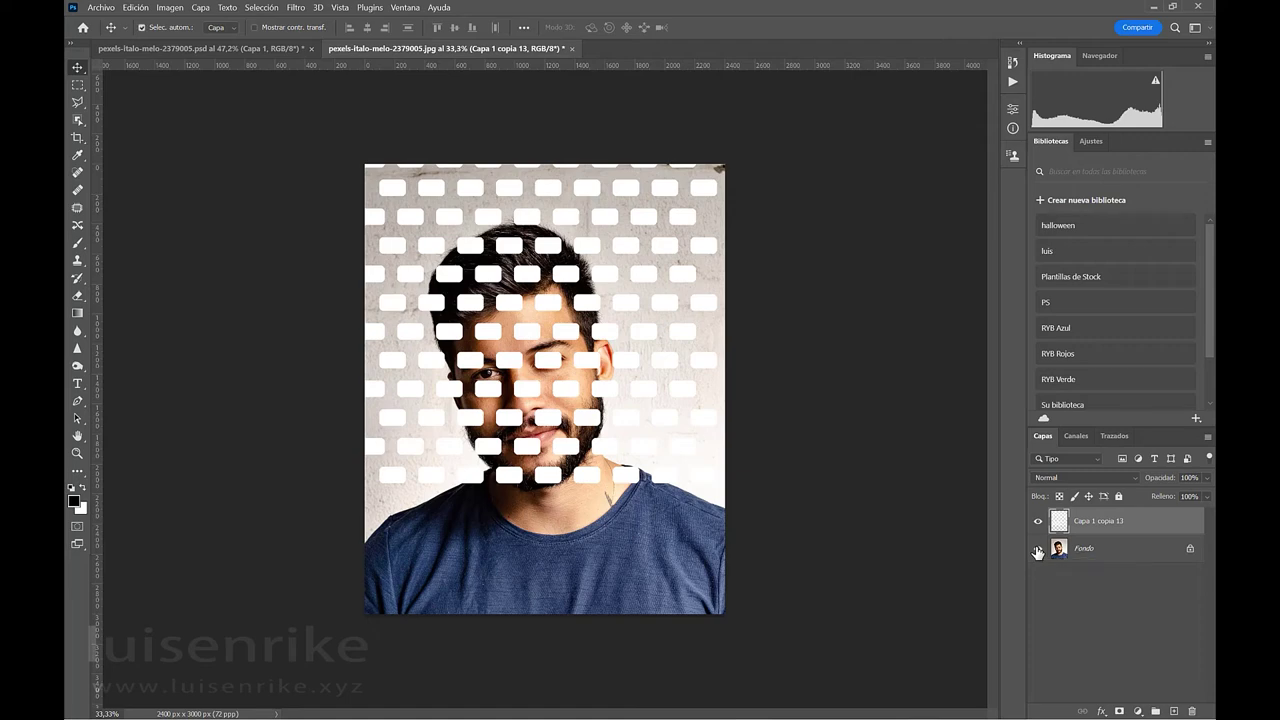
key(ctrl+t)
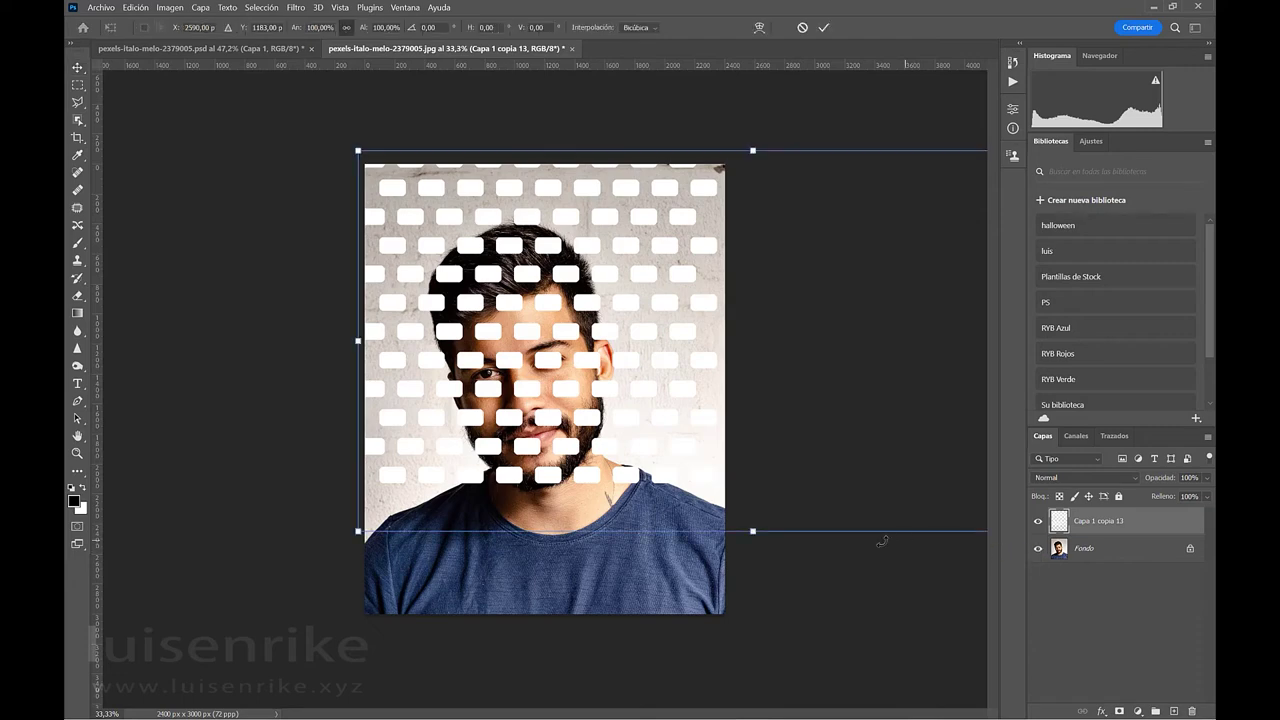
key(Return)
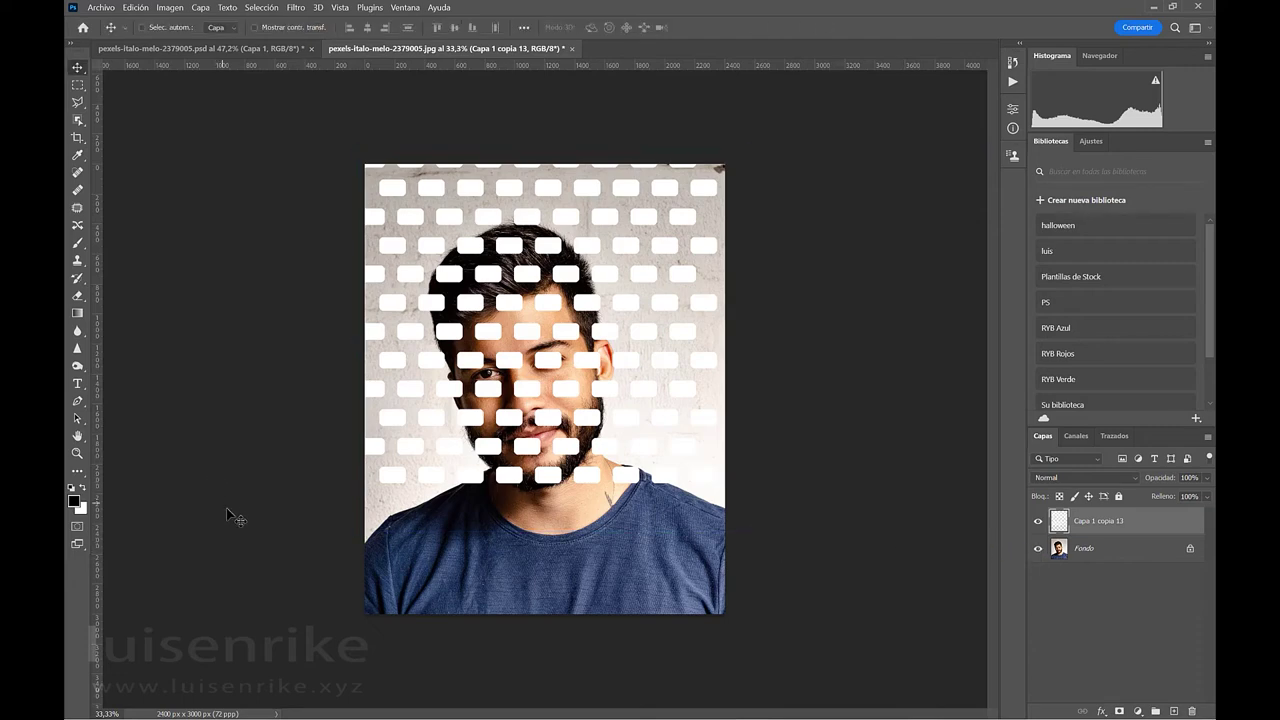
key(ctrl+t)
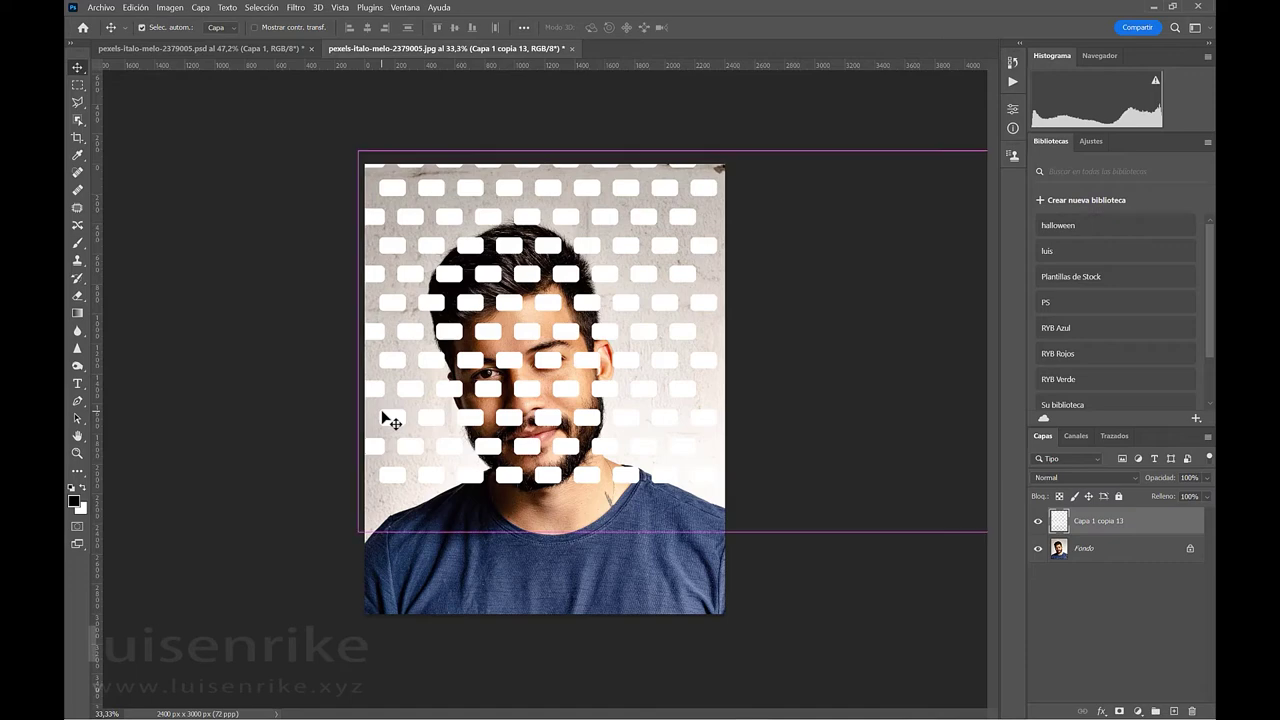
drag(390, 420, 366, 401)
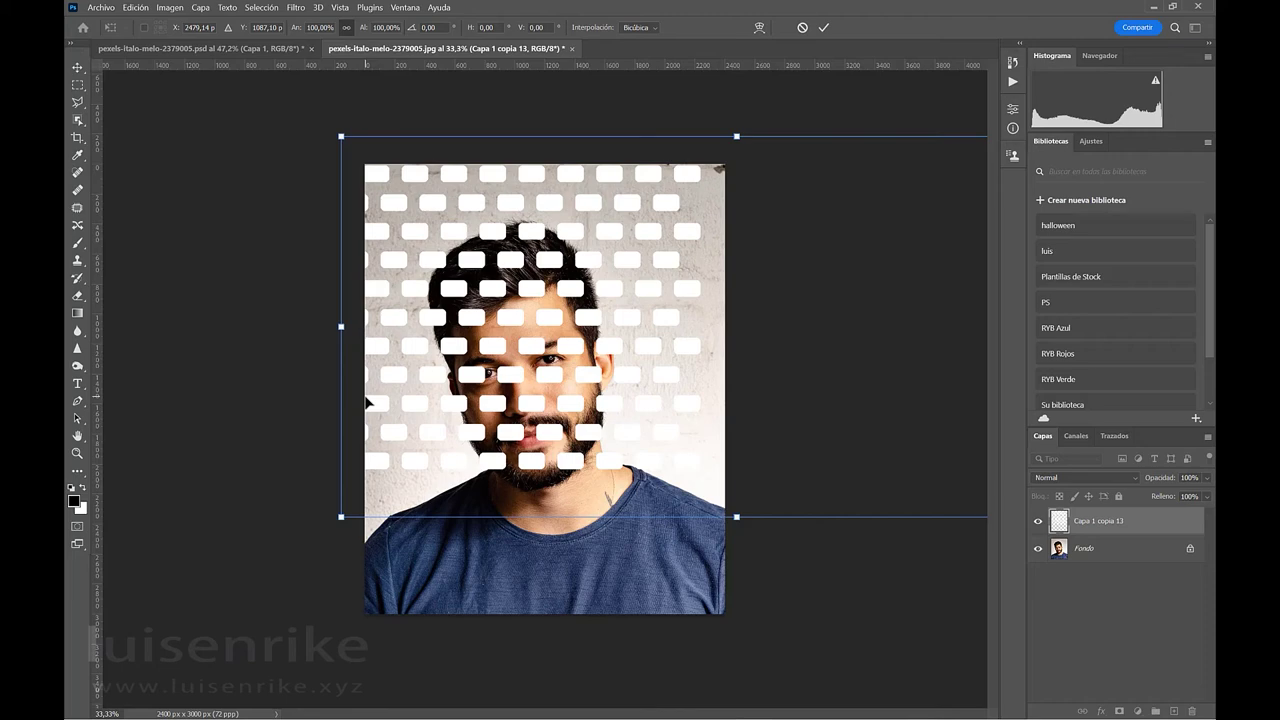
key(Return)
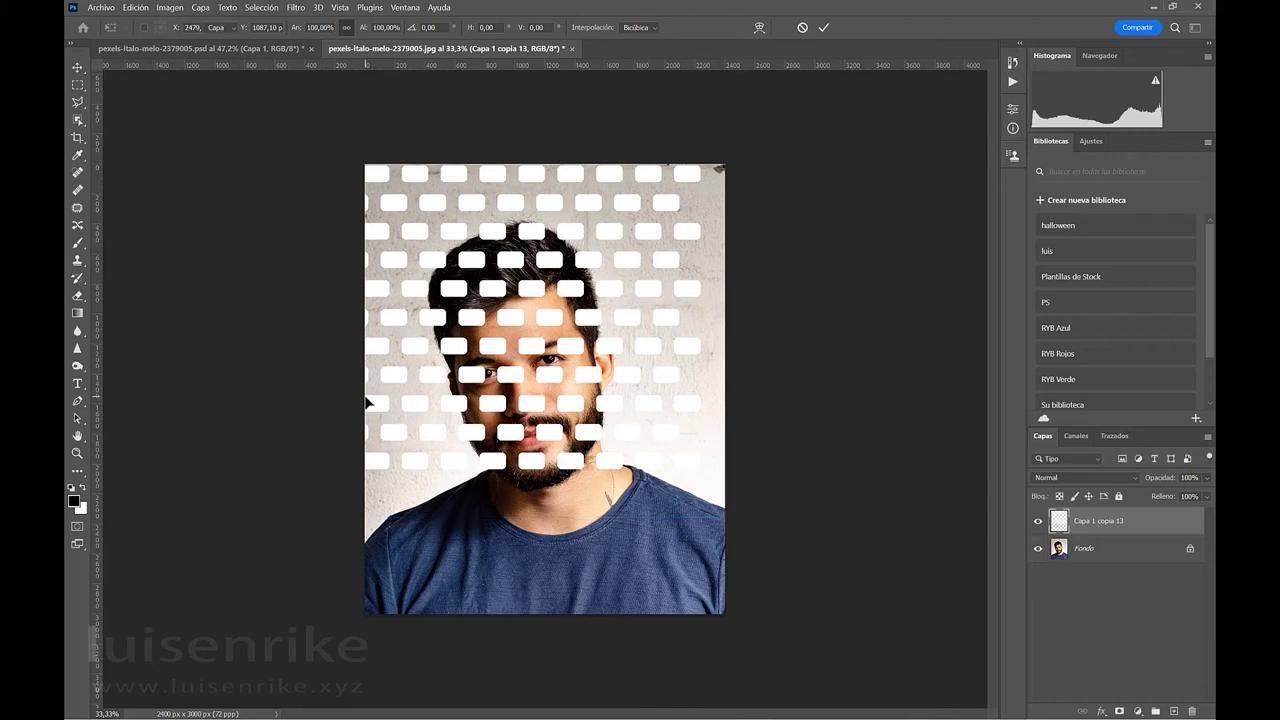
Step: Rotate the merged rectangle pattern to about -10.91° with Free Transform and shift it toward the photo's lower left
key(ctrl+t)
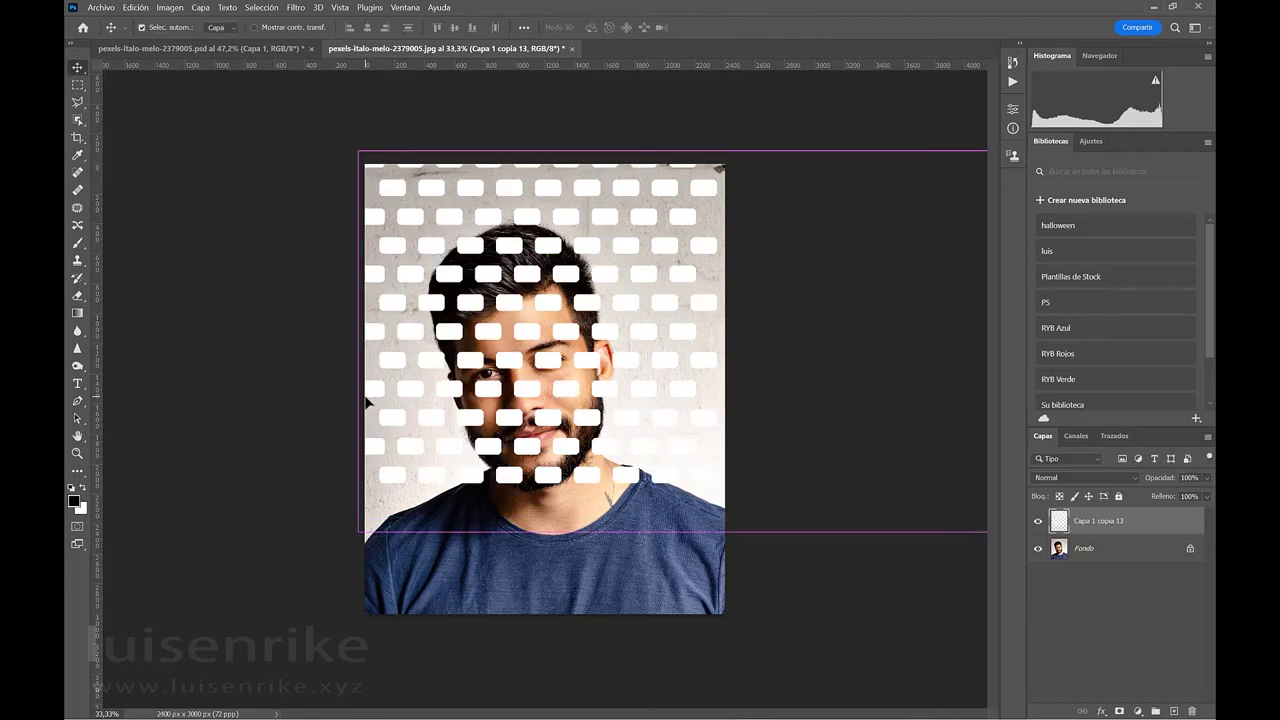
drag(340, 546, 396, 612)
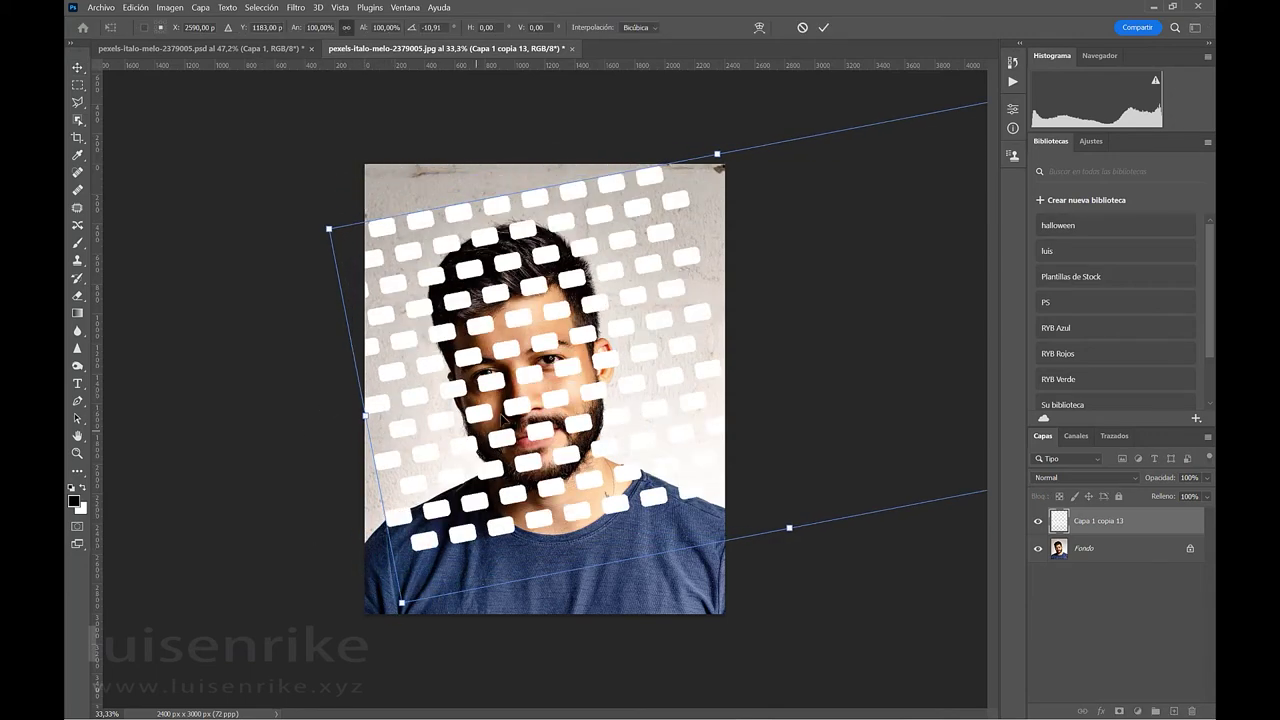
drag(520, 378, 451, 424)
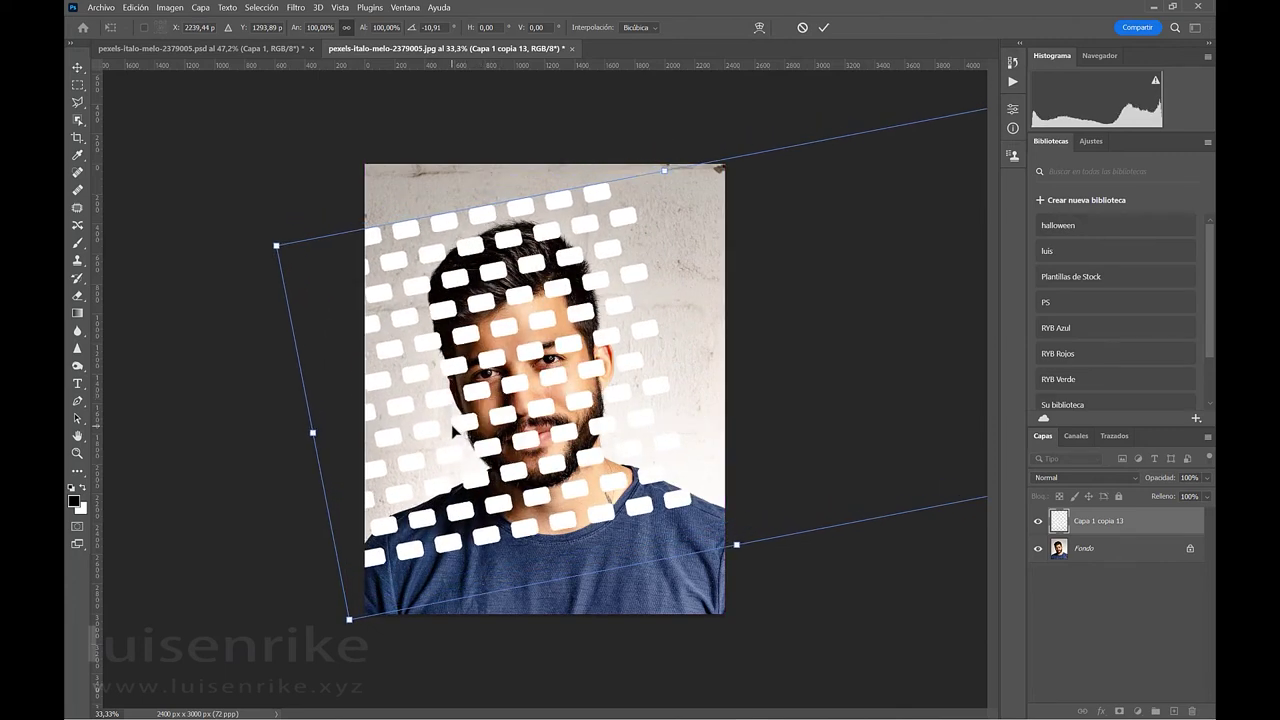
Step: Stretch the tilted pattern across the photo's full width, scale its height to about 100.76%, and apply the transformation
key(ctrl+minus)
key(ctrl+minus)
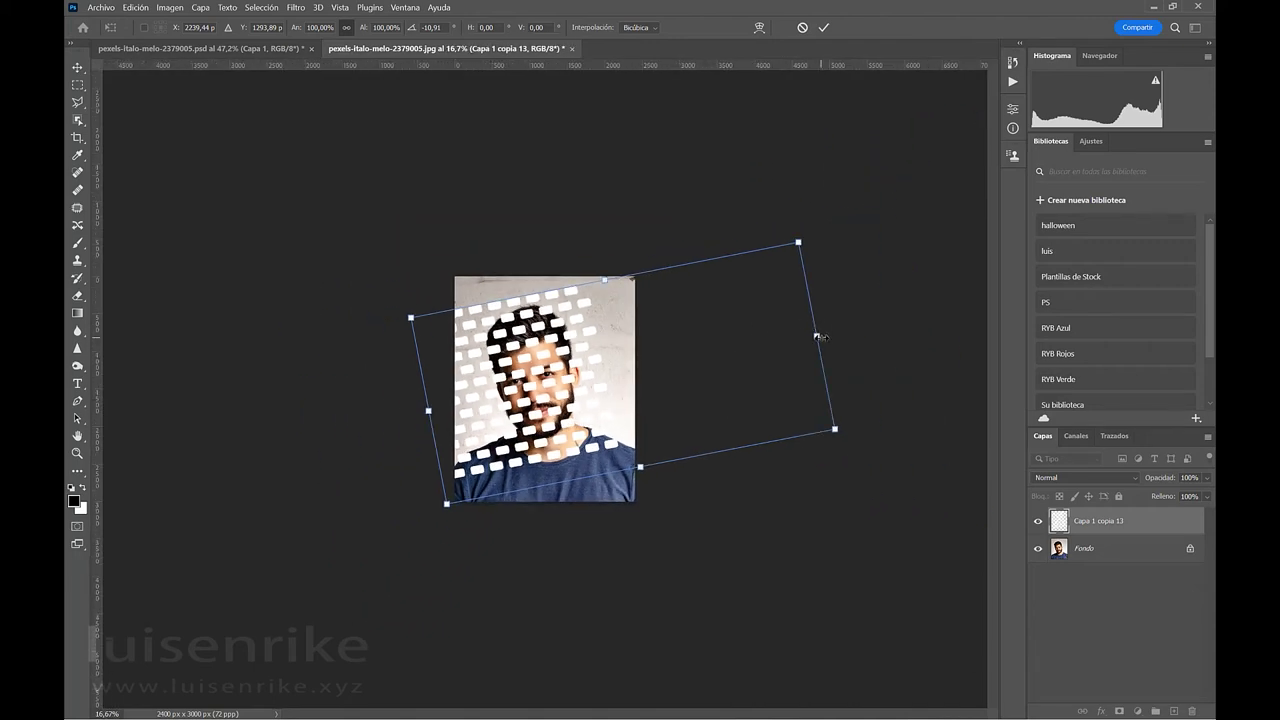
drag(818, 337, 900, 316)
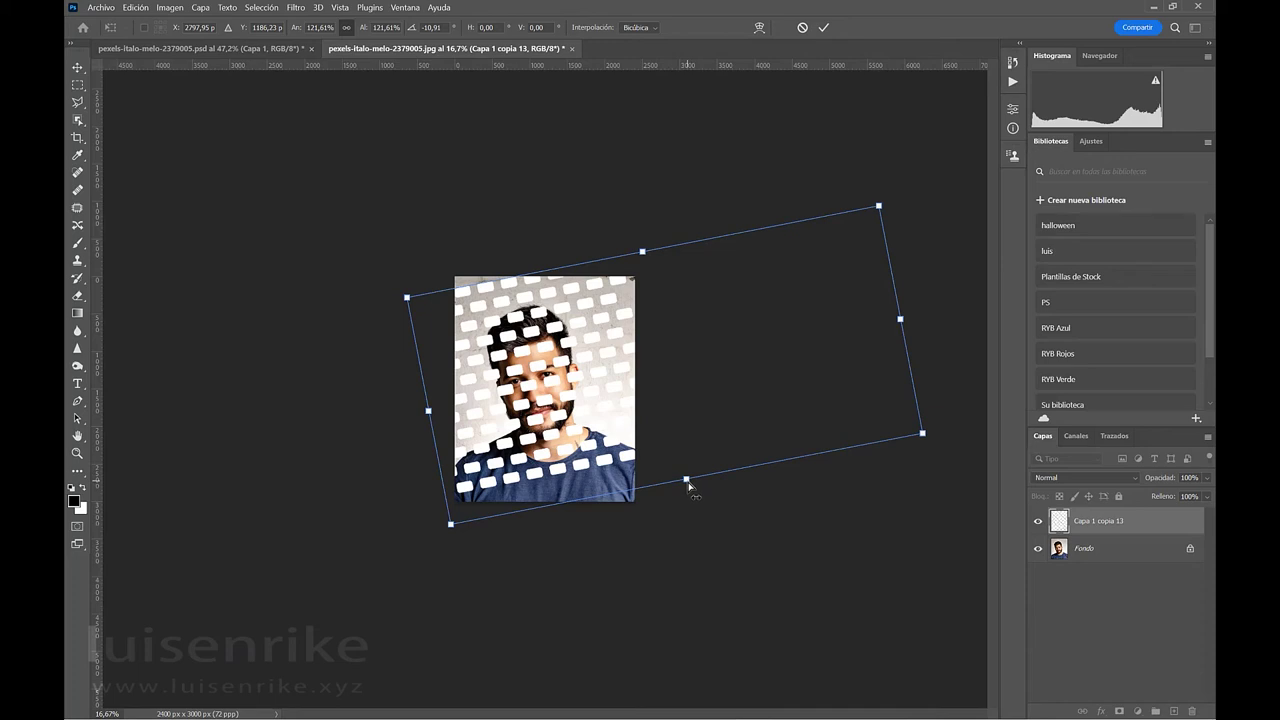
drag(688, 485, 680, 445)
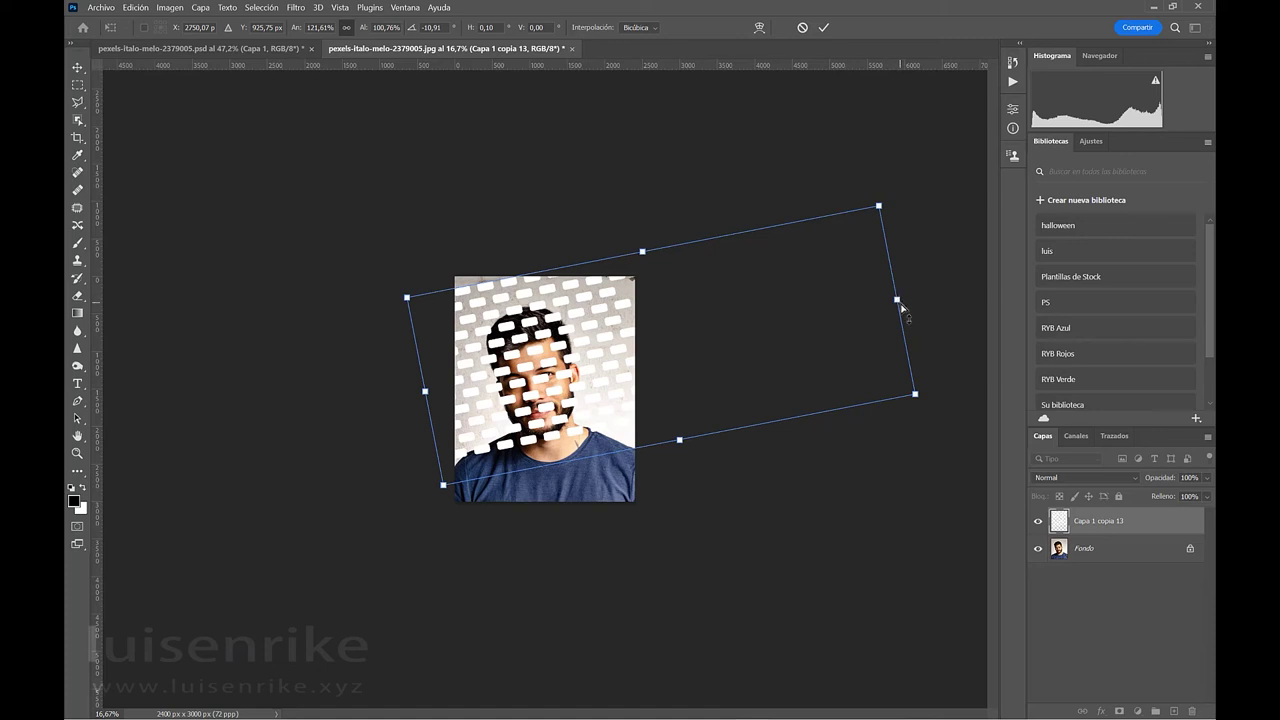
drag(897, 301, 946, 297)
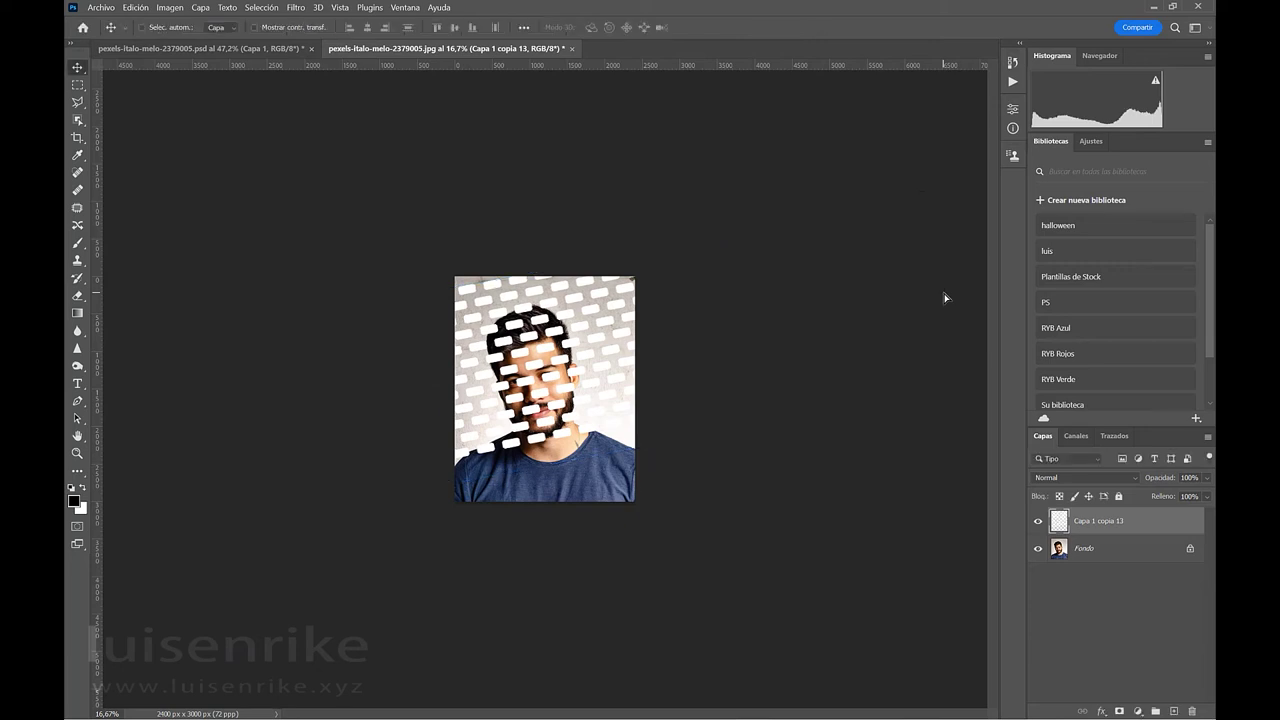
key(ctrl+0)
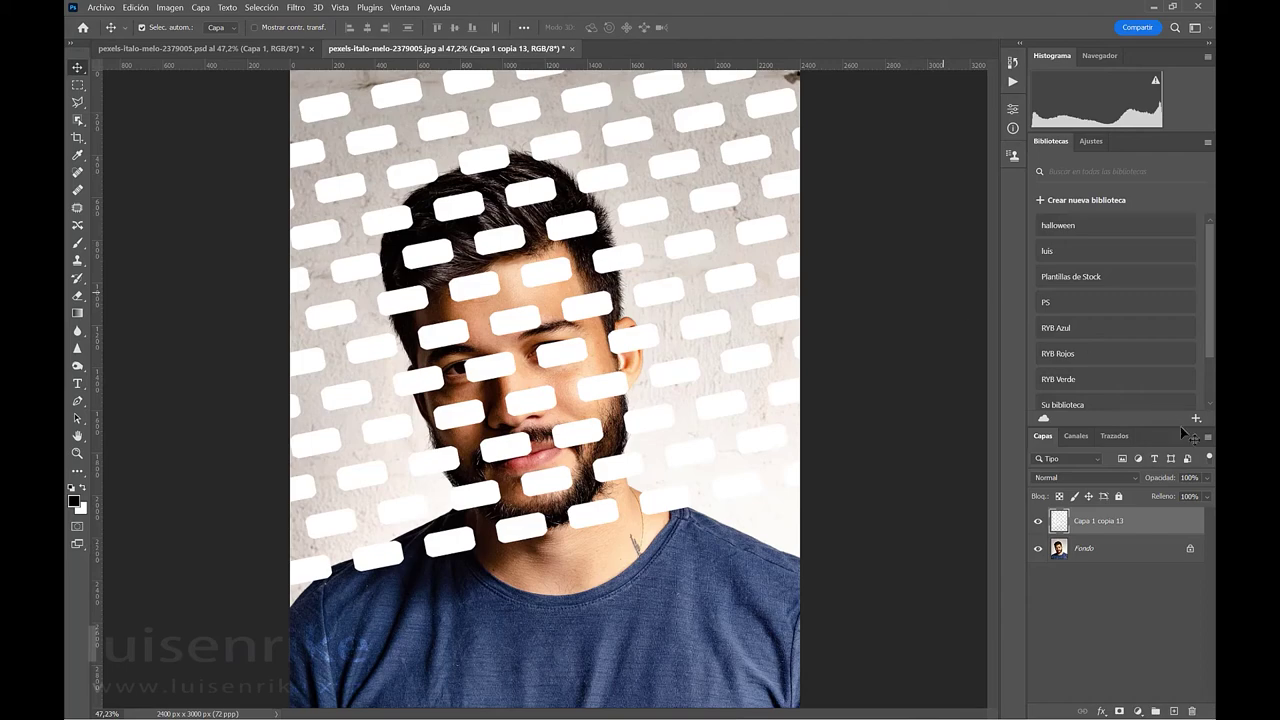
Step: Load the merged rectangle pattern's outline as a selection, hide that layer, and add a new empty layer above it
ctrl+click(1058, 522)
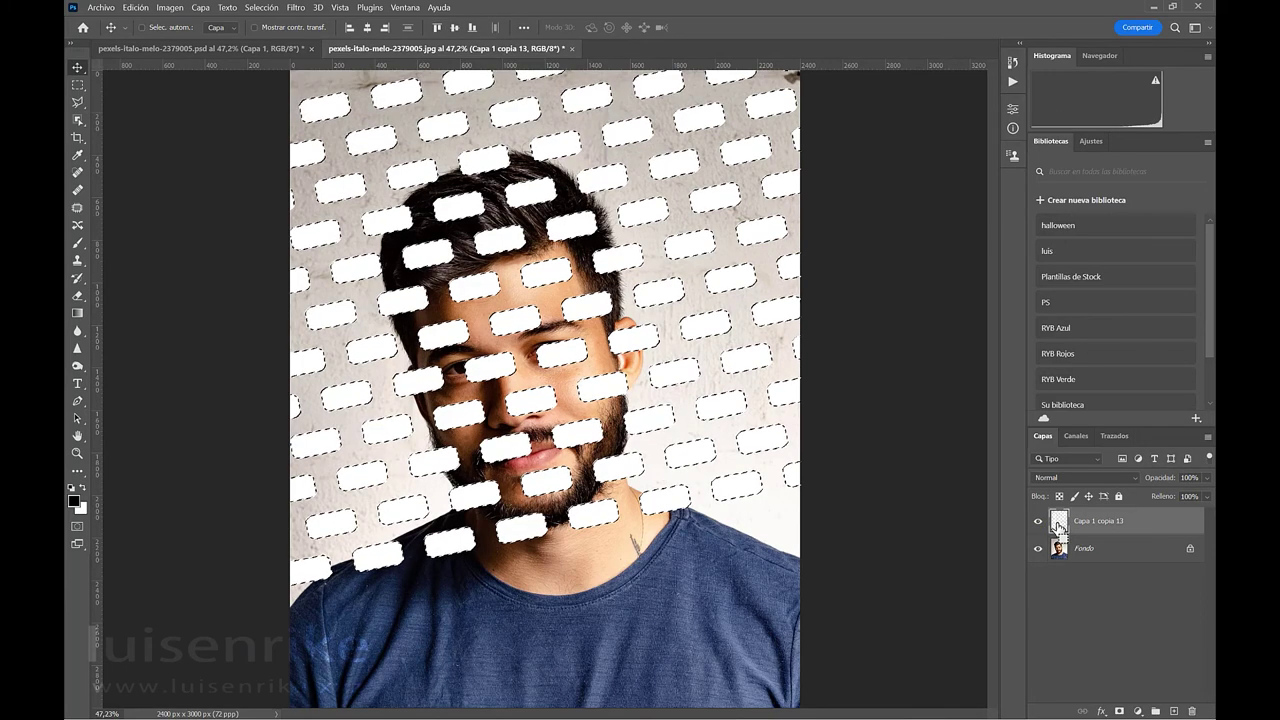
click(1037, 523)
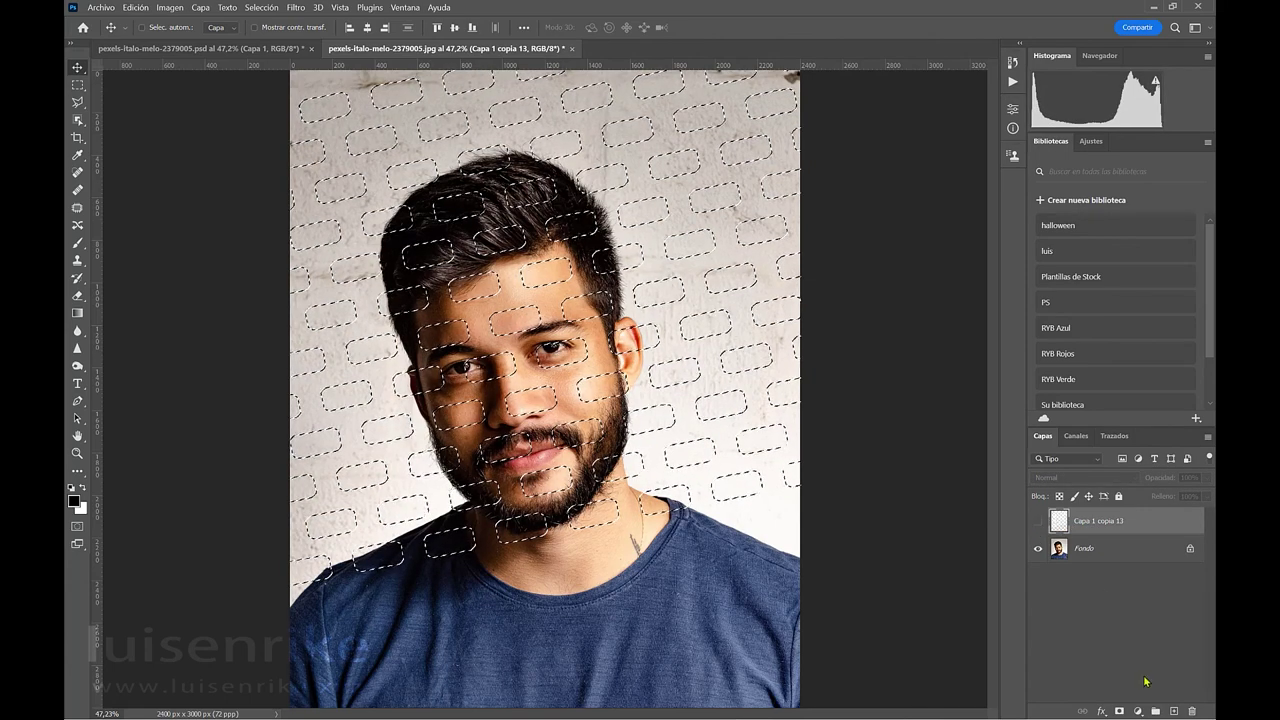
click(1175, 711)
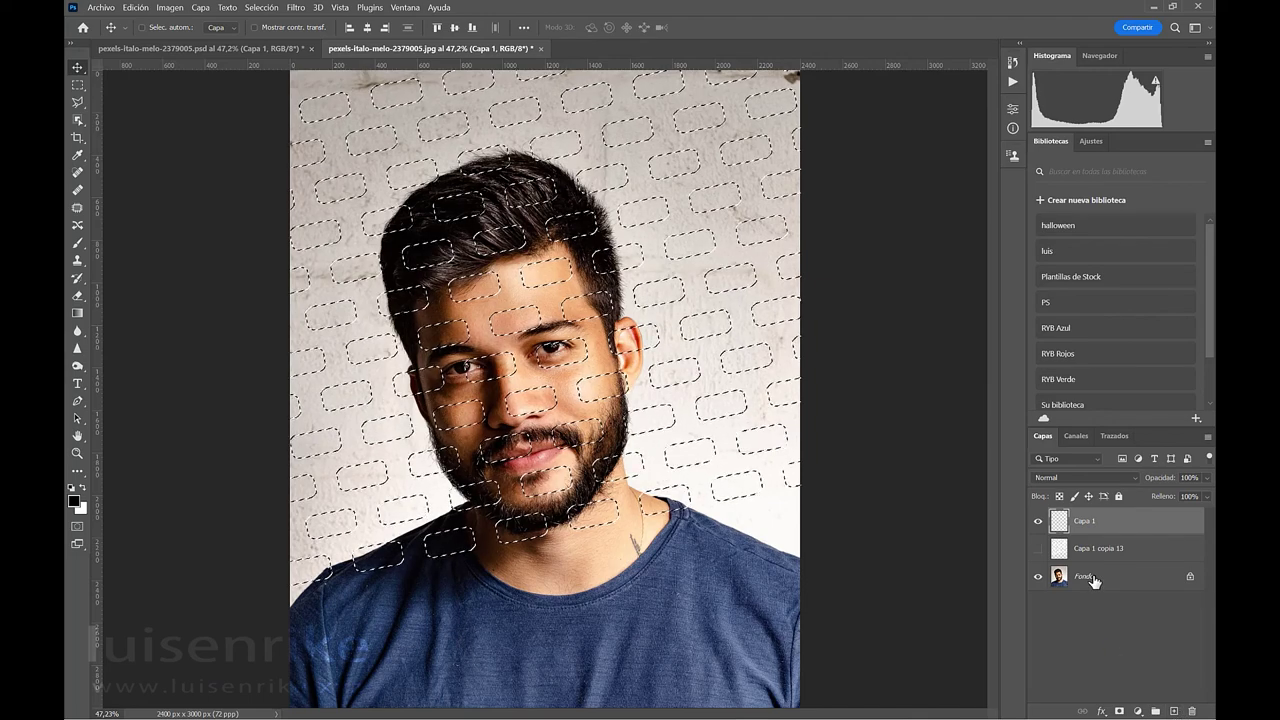
Step: Invert the selection, fill it with the black foreground colour on the new layer, and deselect
click(274, 14)
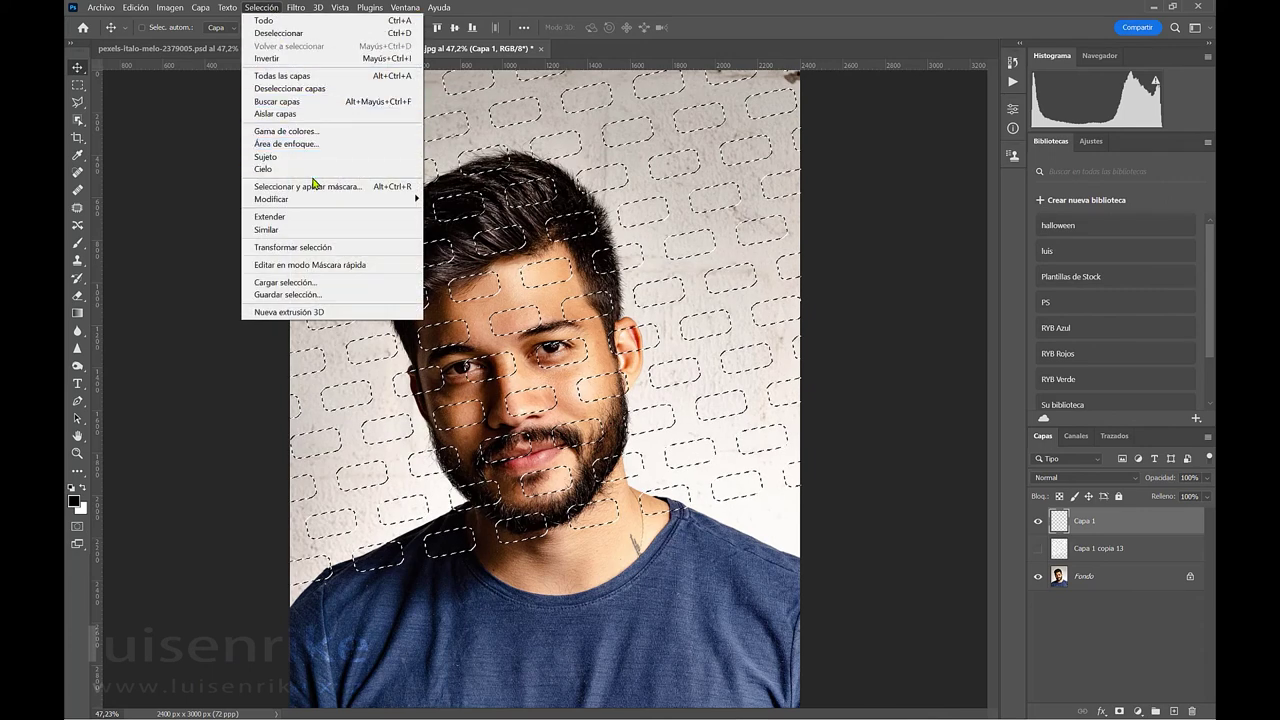
click(302, 62)
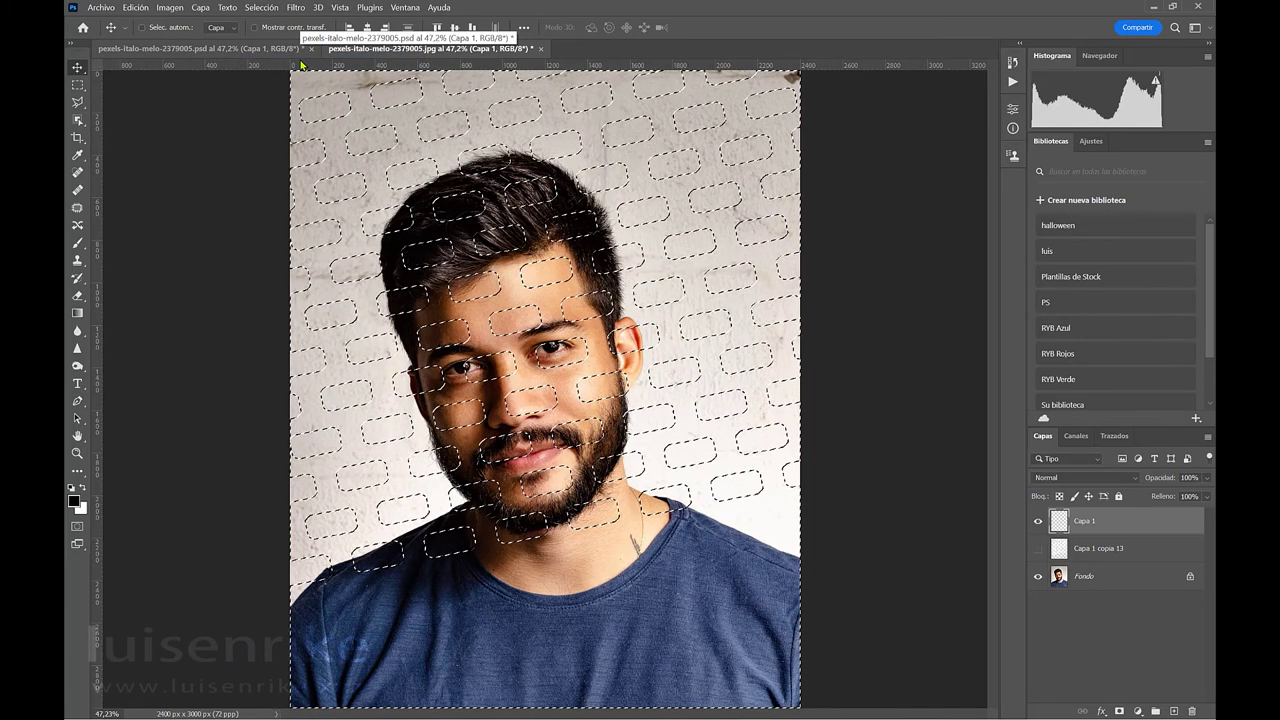
key(alt+BackSpace)
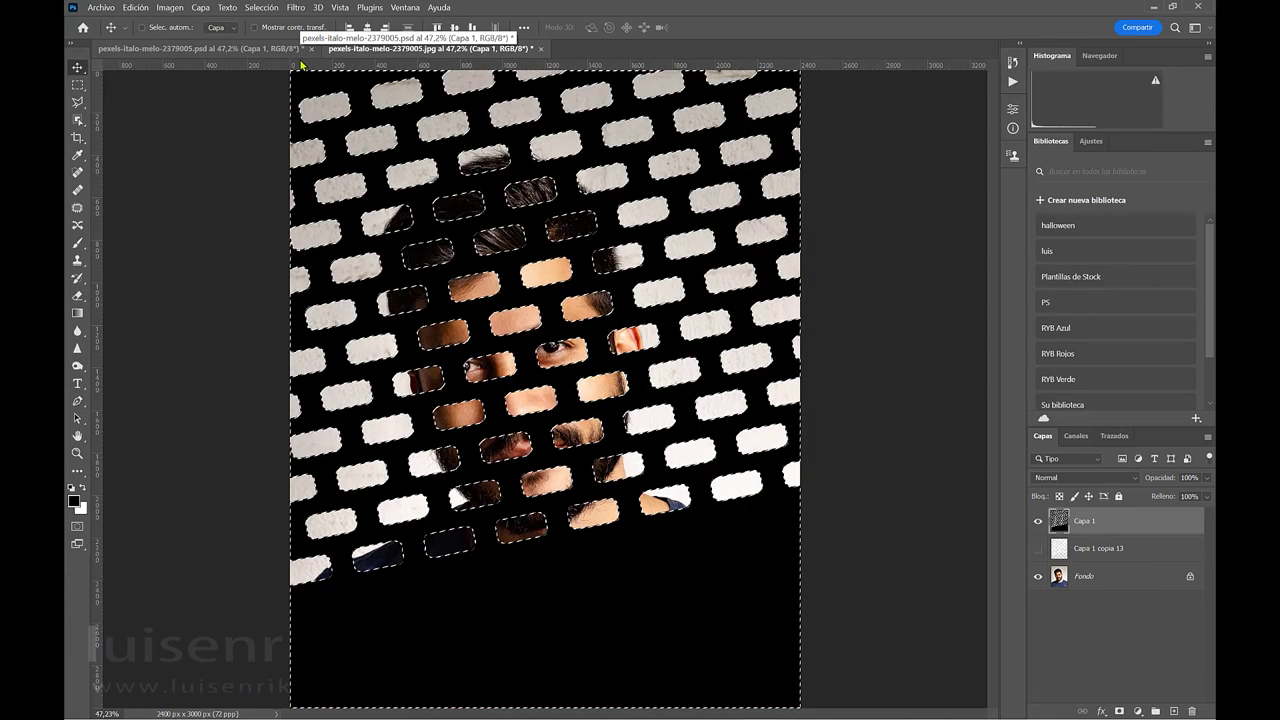
key(ctrl+d)
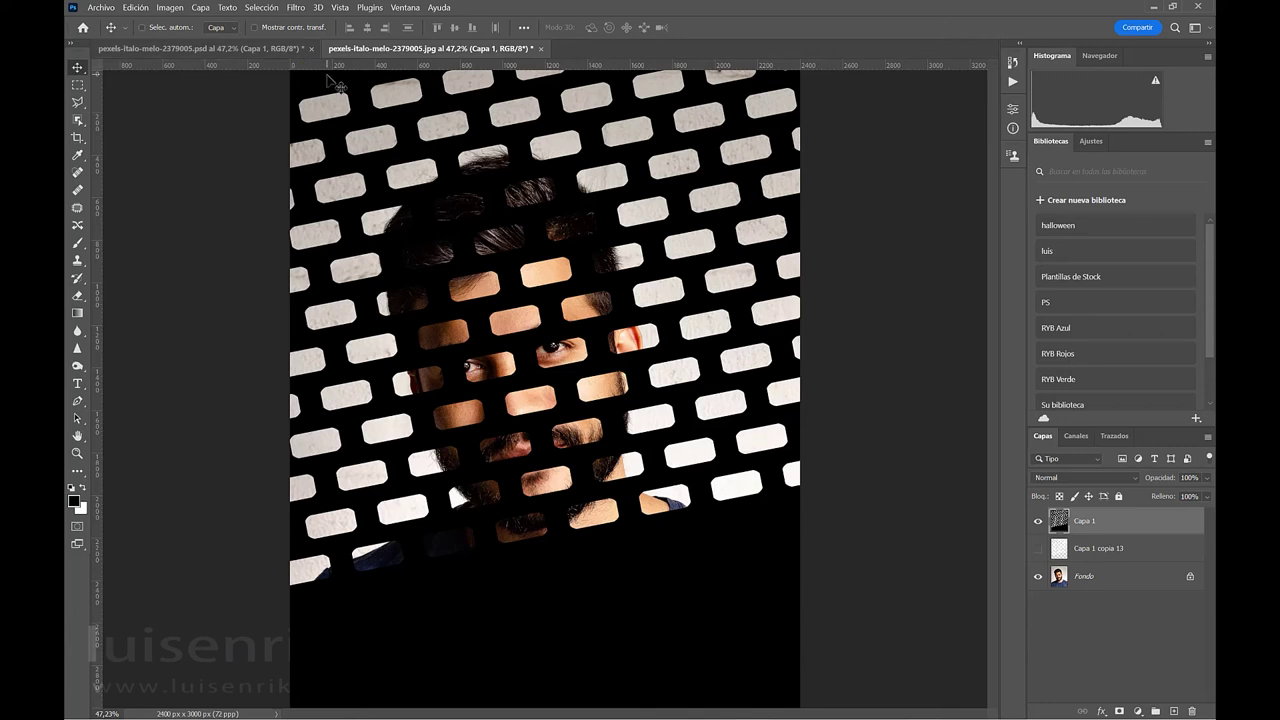
Step: Apply a Gaussian Blur with a radius of 26.3 pixels to the black shadow layer
click(296, 7)
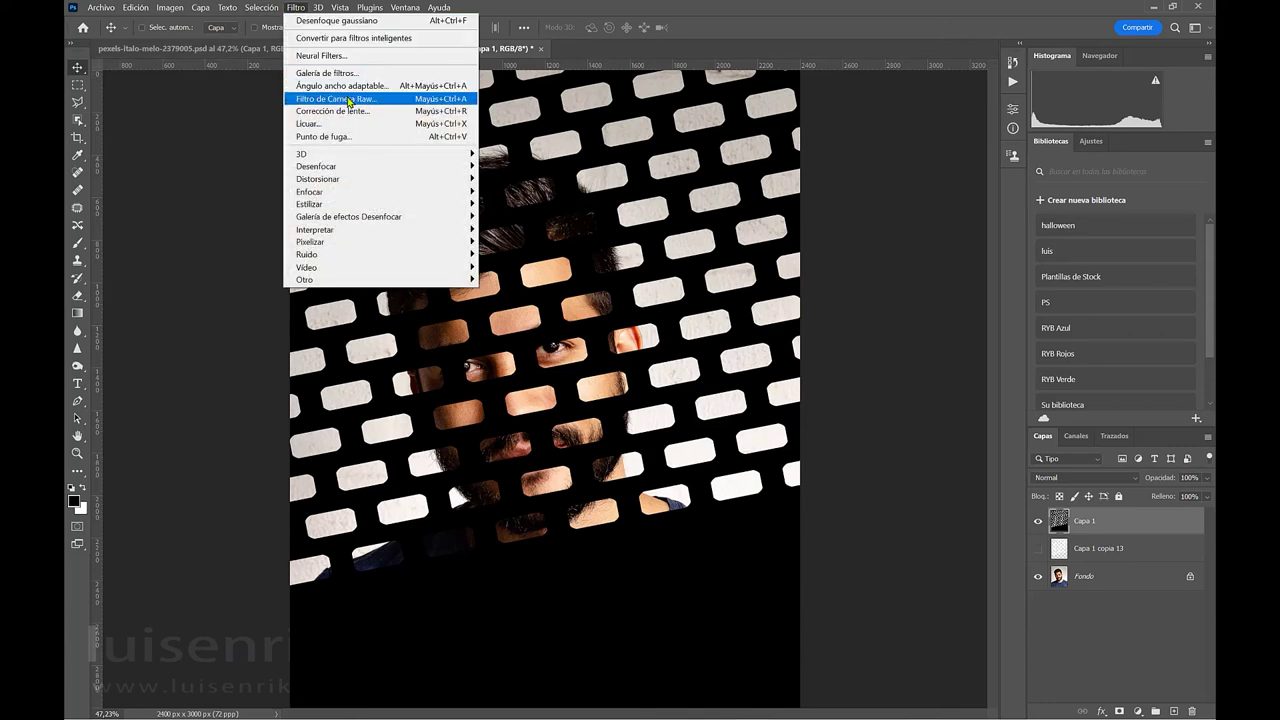
mouse_move(364, 169)
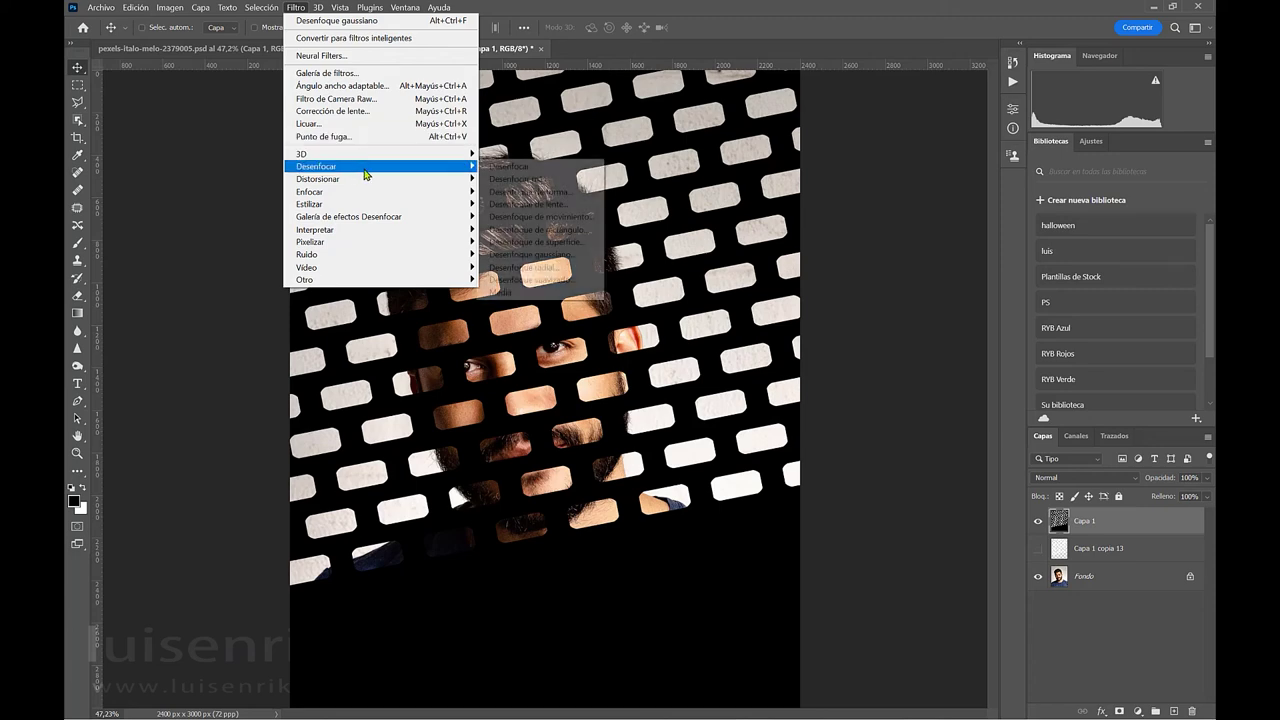
click(557, 259)
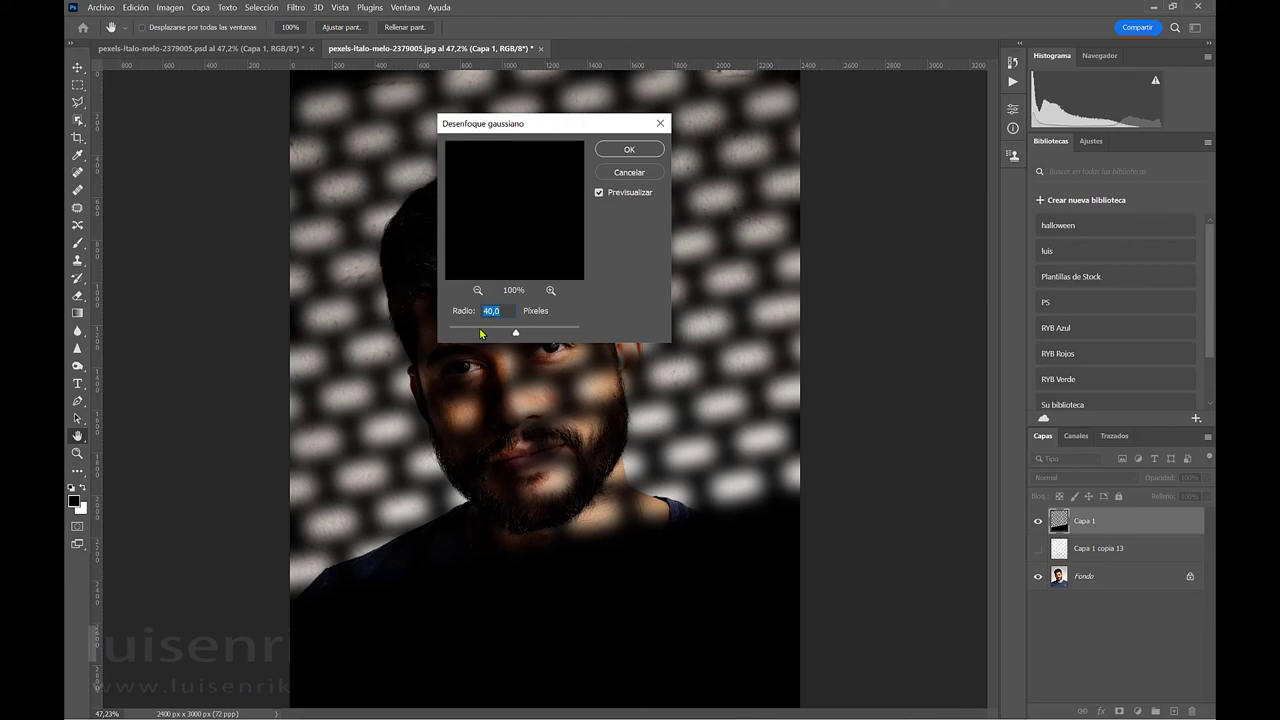
click(481, 333)
drag(481, 334, 505, 340)
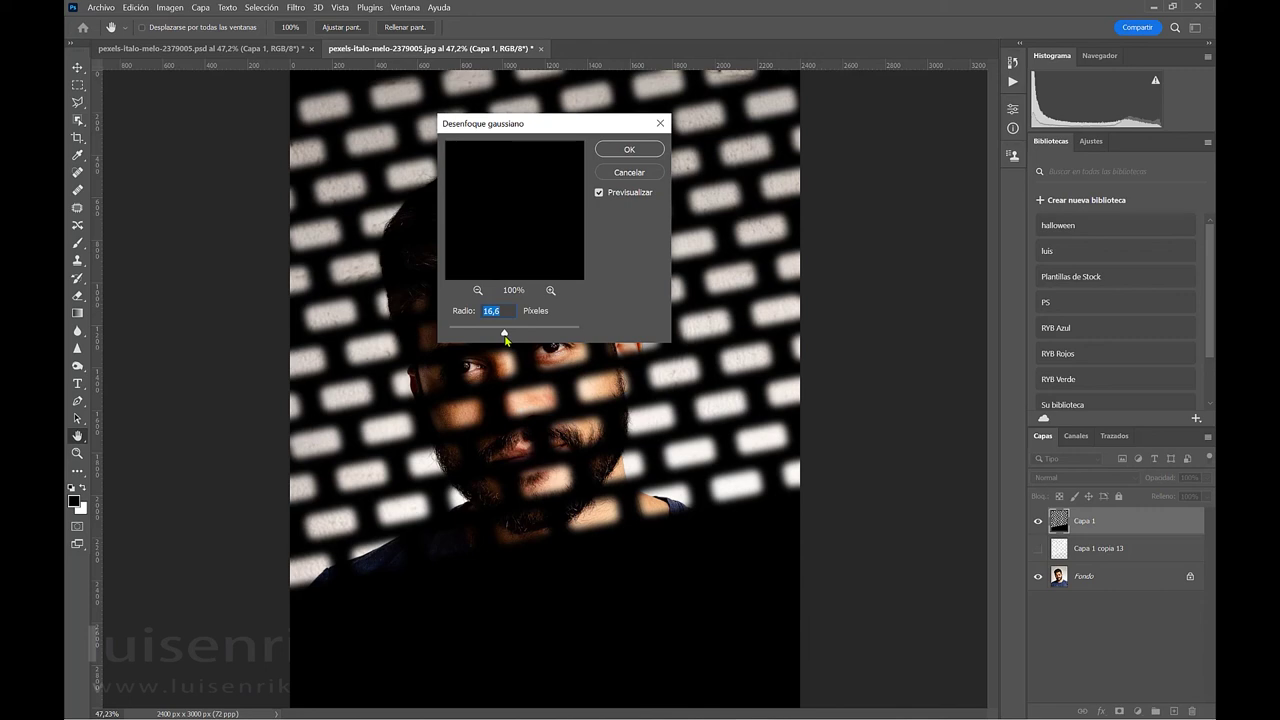
drag(505, 339, 510, 340)
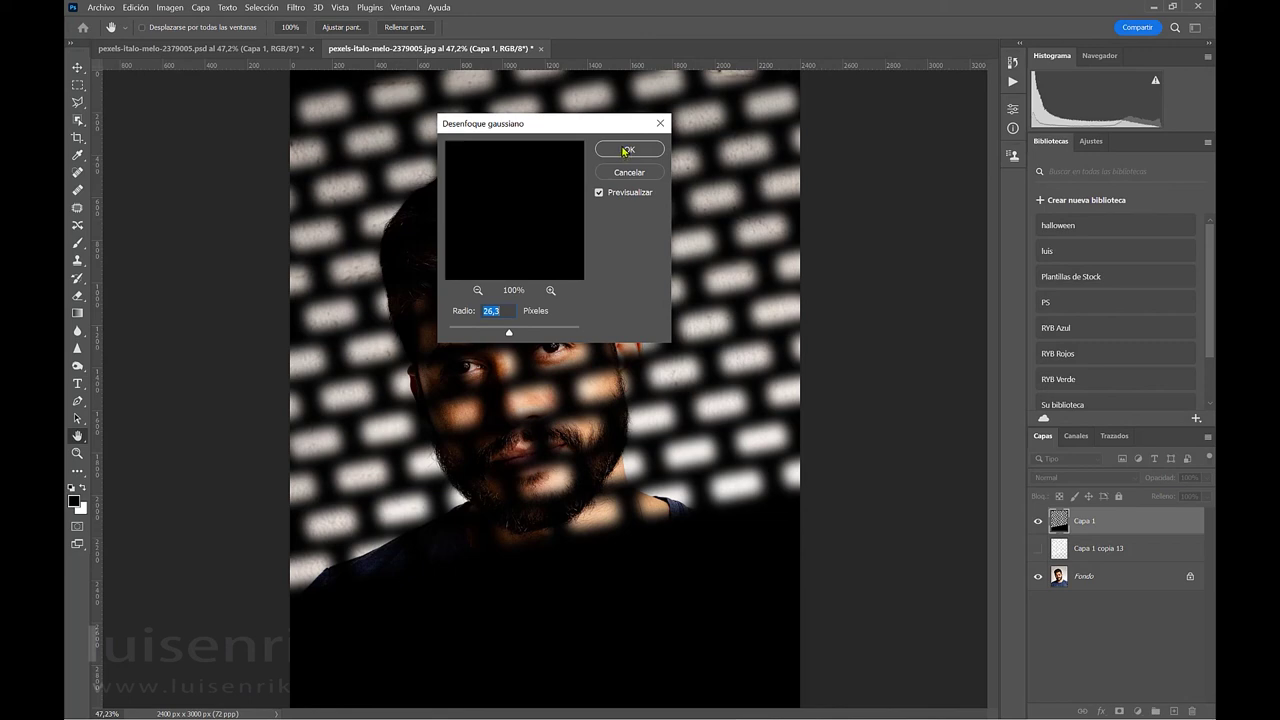
click(625, 150)
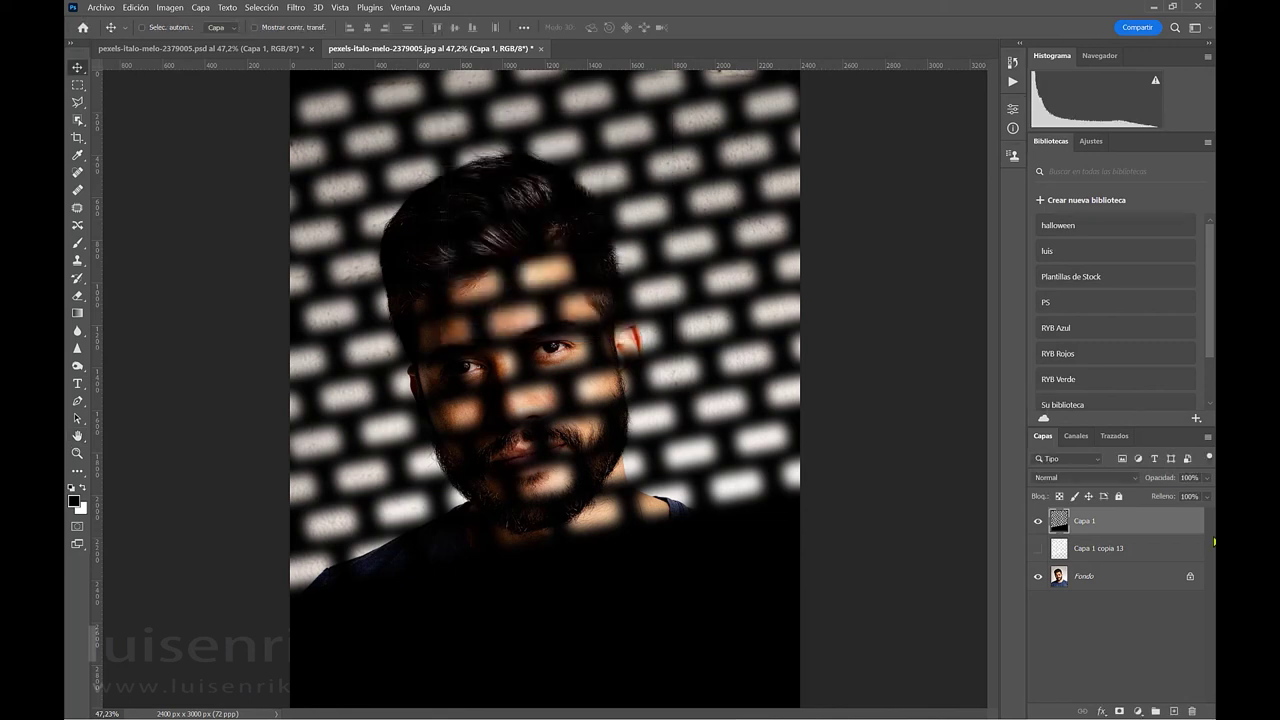
Step: Lower the blurred shadow layer's opacity to 47%
click(1207, 478)
drag(1208, 493, 1174, 495)
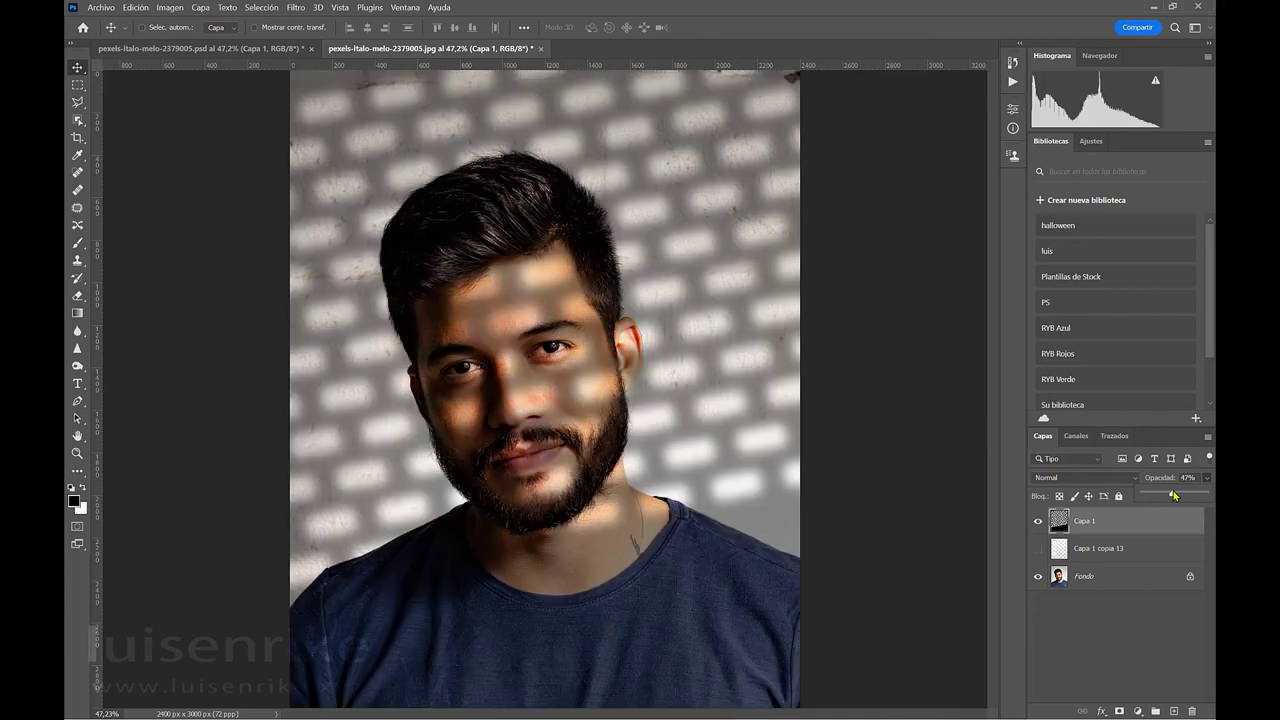